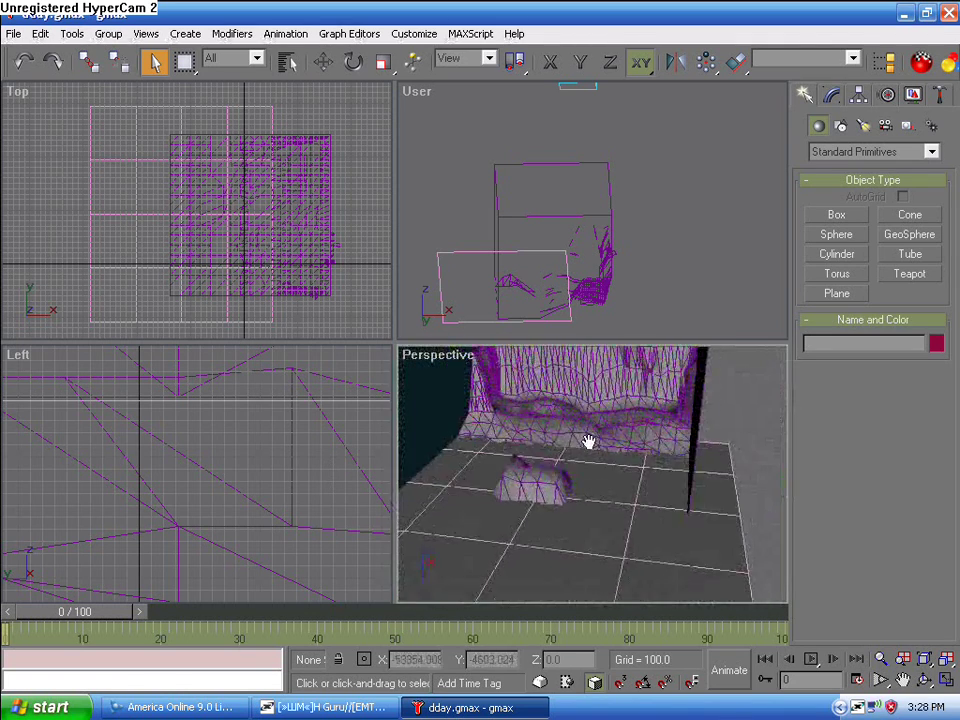
# Step: Delete the Multimaterial from the Material Editor and pick the water plane's water!$ material instead
pyautogui.keyDown('alt'); pyautogui.moveTo(588, 452); pyautogui.dragTo(566, 455, button='middle'); pyautogui.keyUp('alt')
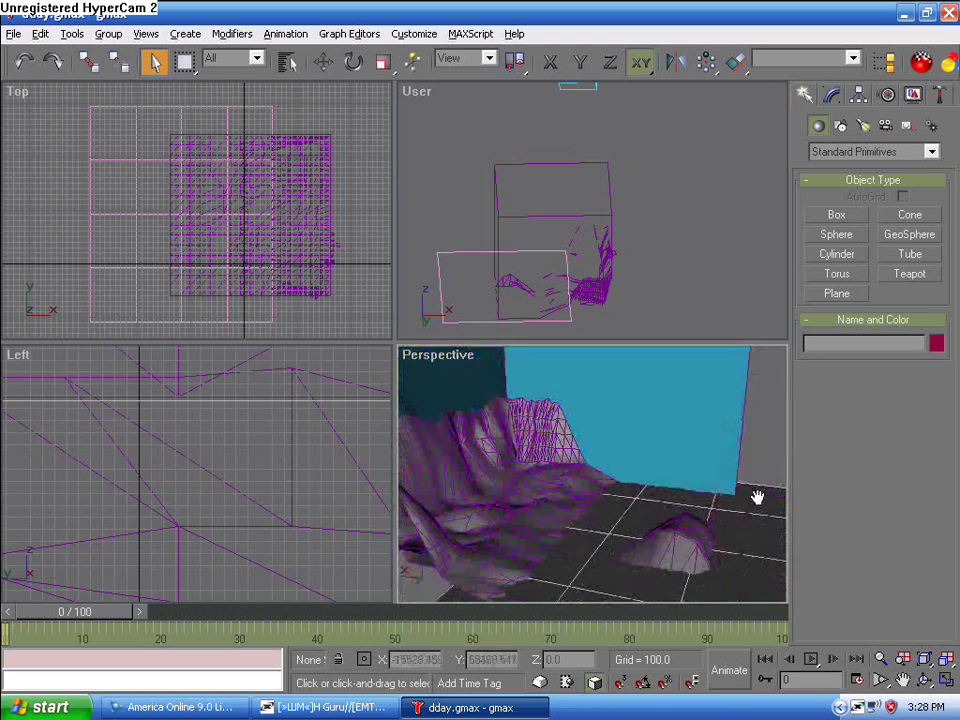
pyautogui.keyDown('alt'); pyautogui.moveTo(737, 497); pyautogui.dragTo(622, 505, button='middle'); pyautogui.keyUp('alt')
pyautogui.moveTo(631, 553); pyautogui.dragTo(570, 489, button='middle')
pyautogui.click(664, 556)
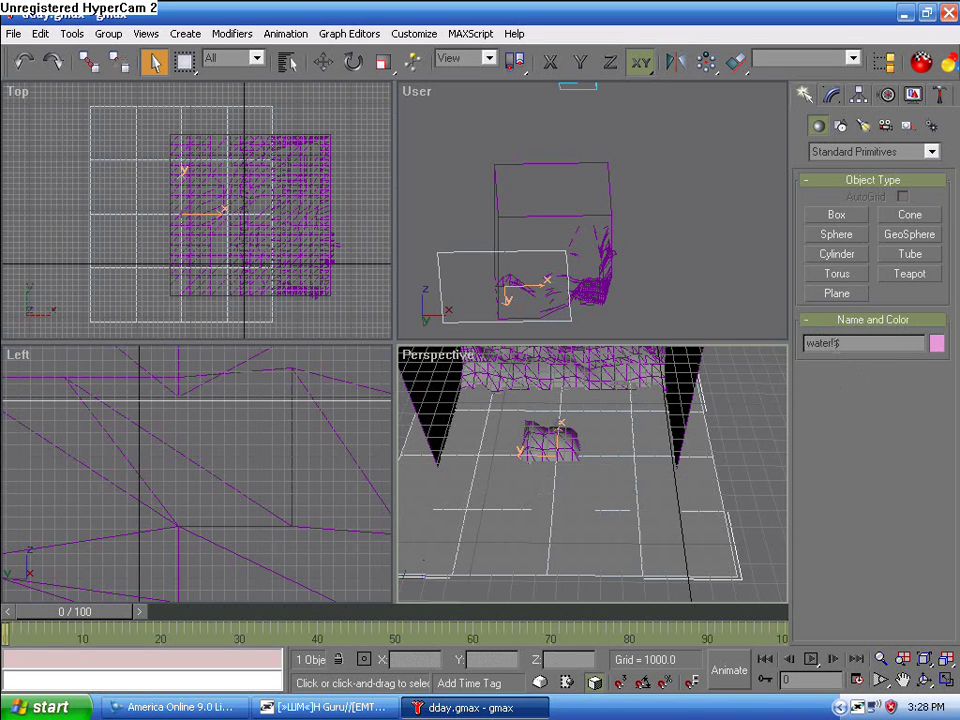
pyautogui.press('m')
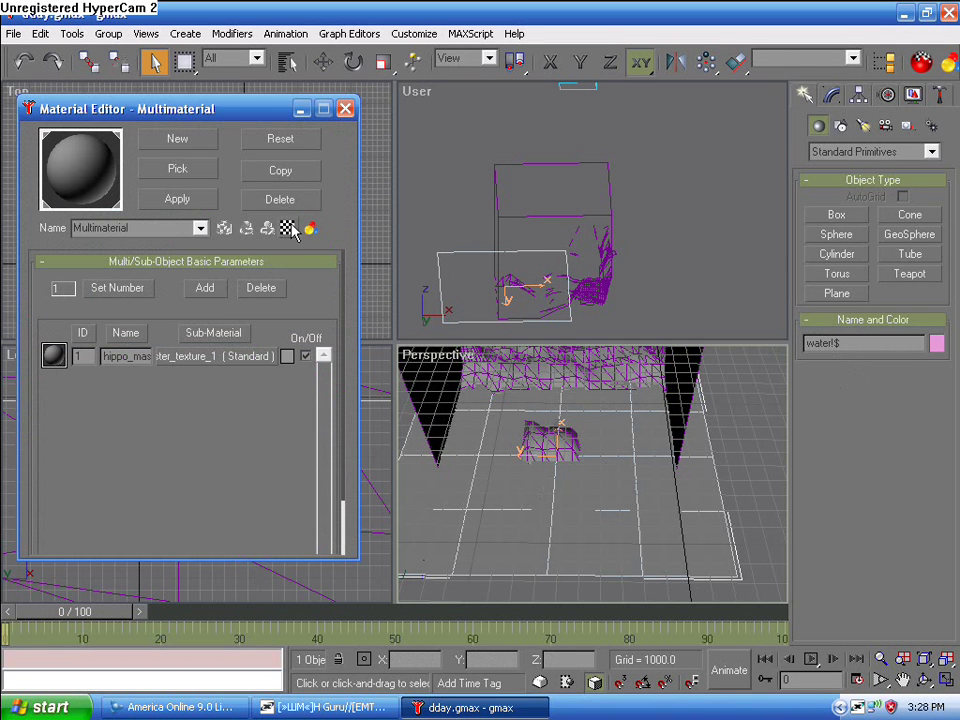
pyautogui.click(281, 200)
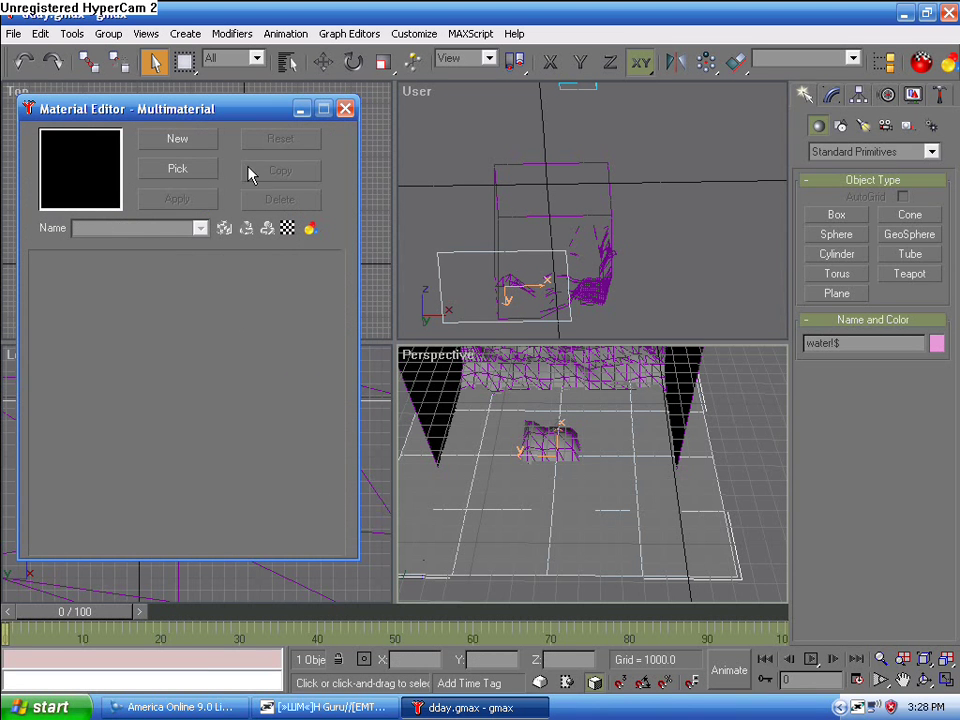
pyautogui.click(185, 168)
pyautogui.click(546, 490)
# Step: Examine the name of the picked water material and close the Material Editor
pyautogui.doubleClick(131, 228)
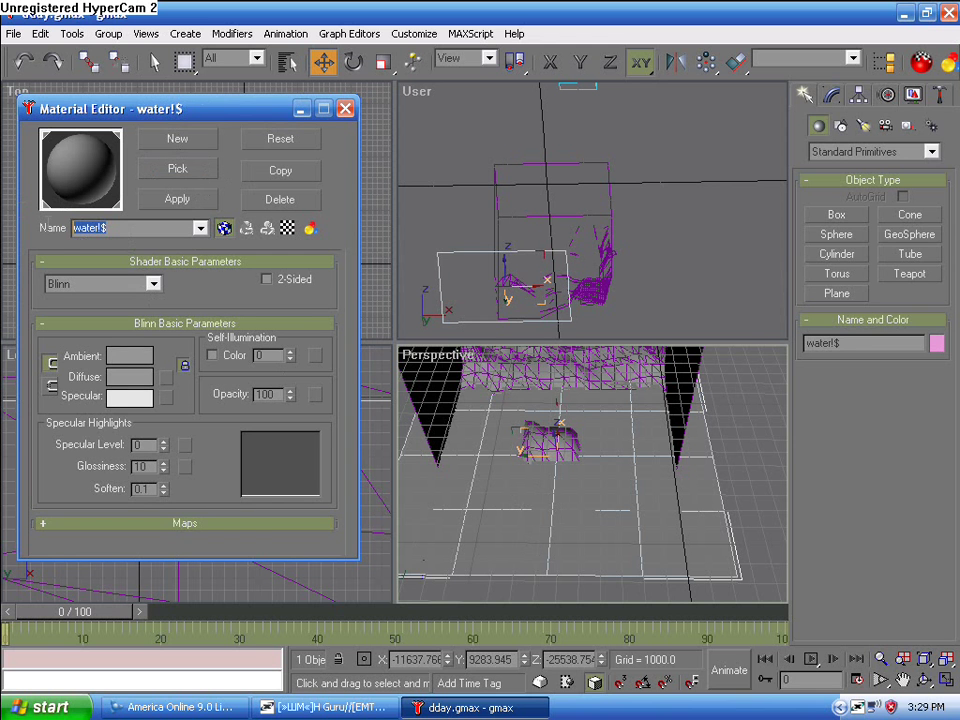
pyautogui.click(115, 230)
pyautogui.moveTo(137, 229); pyautogui.dragTo(86, 229)
pyautogui.click(112, 228)
pyautogui.click(345, 108)
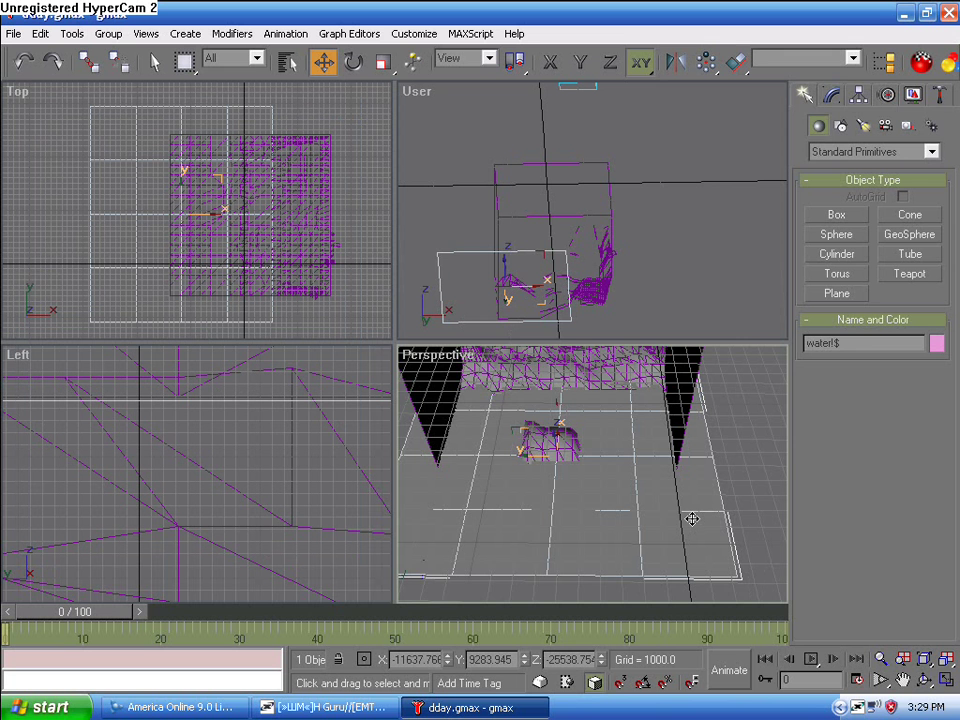
# Step: Create a plane about 40576 long and 34630 wide over the water plane's outline in the Top view
pyautogui.moveTo(692, 518); pyautogui.dragTo(656, 510, button='middle')
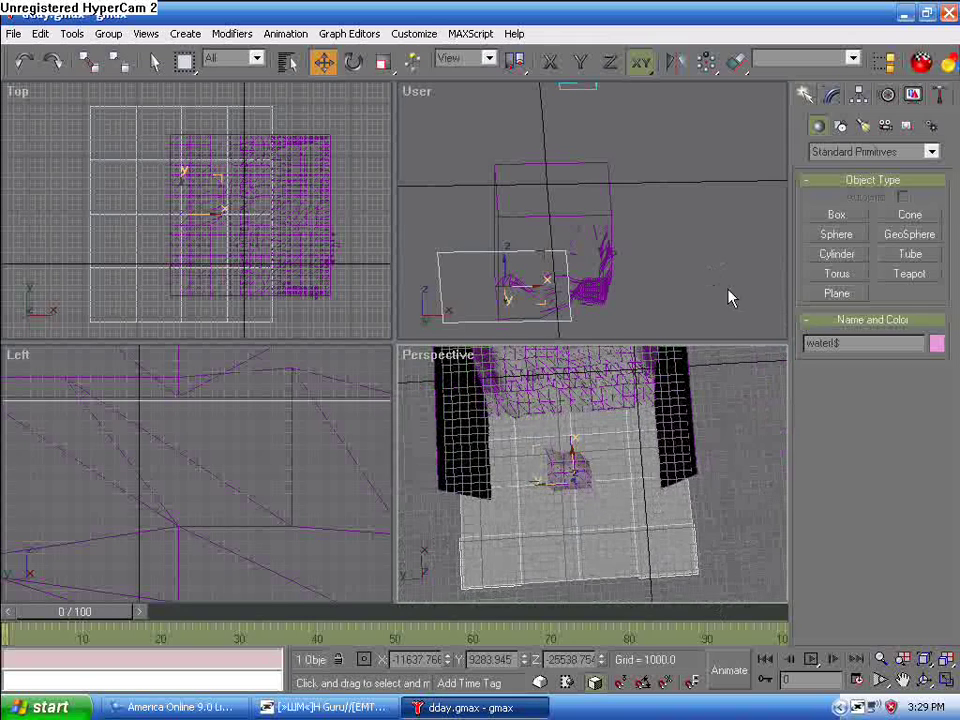
pyautogui.click(837, 295)
pyautogui.moveTo(347, 262); pyautogui.dragTo(390, 246, button='middle')
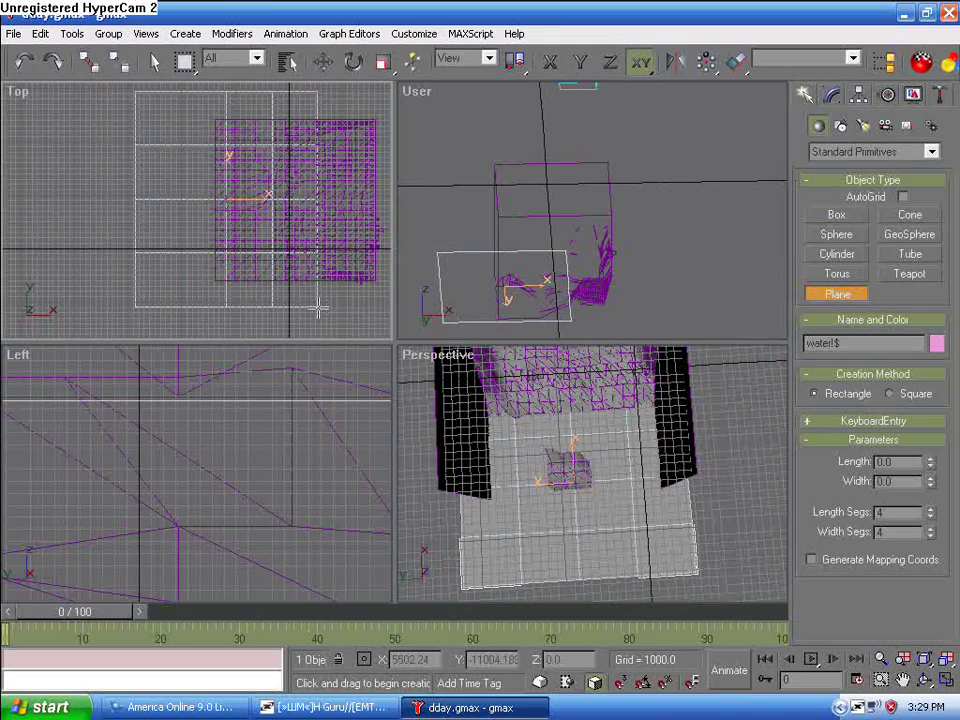
pyautogui.moveTo(317, 305); pyautogui.dragTo(134, 91)
pyautogui.keyDown('alt'); pyautogui.moveTo(529, 447); pyautogui.dragTo(469, 432, button='middle'); pyautogui.keyUp('alt')
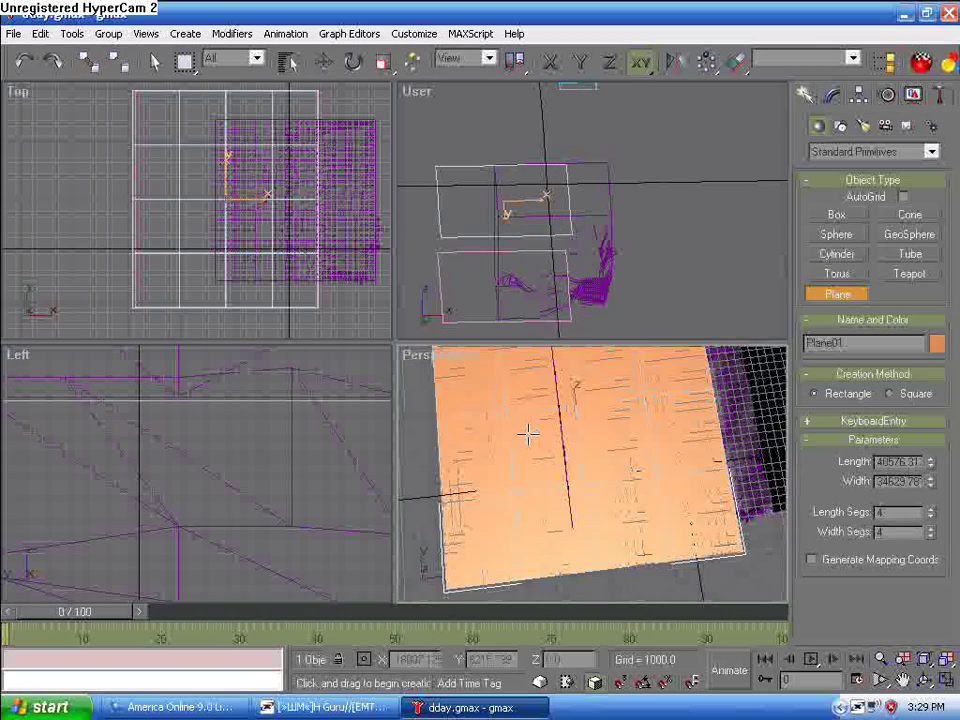
pyautogui.rightClick(500, 434)
# Step: Lower the new plane to just beneath the water plane, setting its Z position to -25600
pyautogui.keyDown('alt'); pyautogui.moveTo(527, 435); pyautogui.dragTo(584, 475, button='middle'); pyautogui.keyUp('alt')
pyautogui.moveTo(590, 370); pyautogui.dragTo(592, 505)
pyautogui.moveTo(593, 505); pyautogui.dragTo(593, 495, button='middle')
pyautogui.scroll(-2, 230, 443)
pyautogui.moveTo(225, 445); pyautogui.dragTo(371, 429, button='middle')
pyautogui.scroll(-10, 248, 450)
pyautogui.scroll(6, 271, 435)
pyautogui.scroll(2, 274, 414)
pyautogui.moveTo(206, 422); pyautogui.dragTo(249, 400, button='middle')
pyautogui.scroll(5, 248, 405)
pyautogui.press('F6')
pyautogui.moveTo(209, 424); pyautogui.dragTo(208, 441)
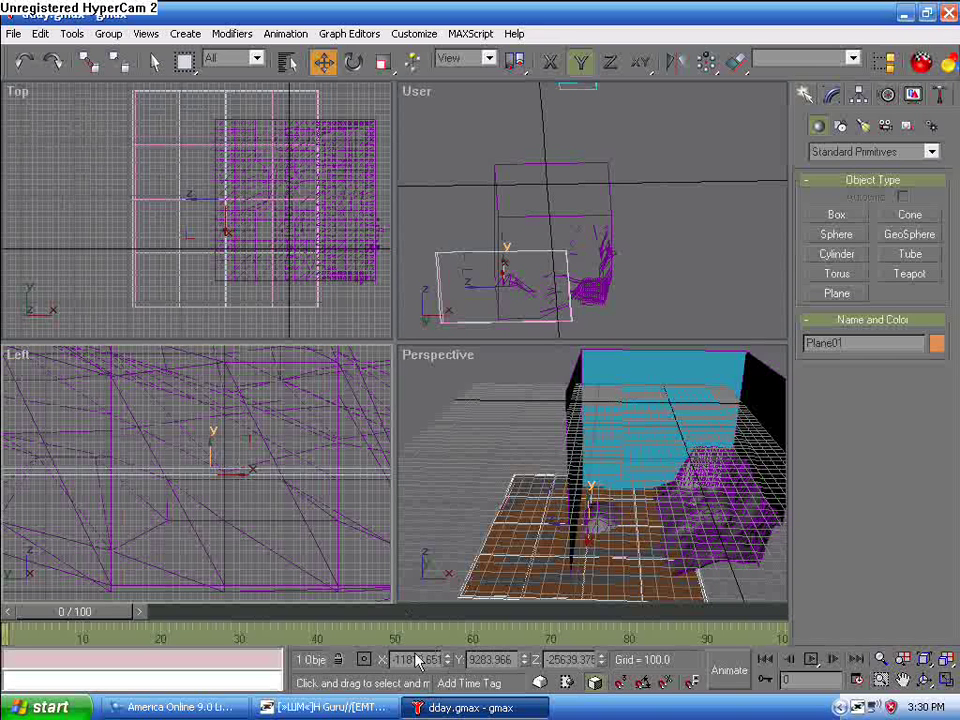
pyautogui.click(548, 659)
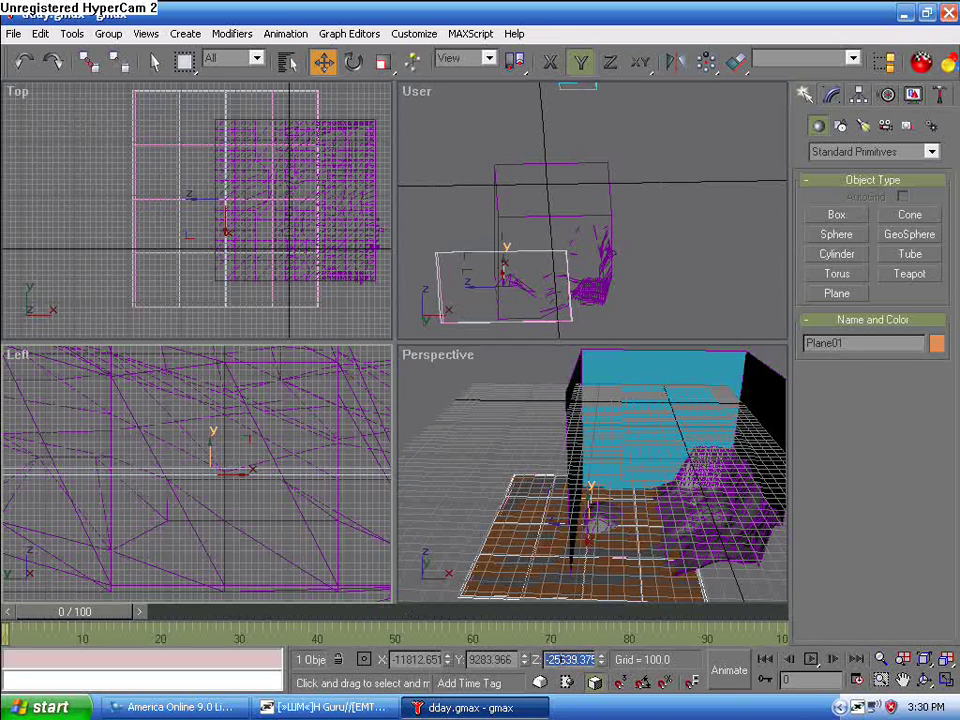
pyautogui.press('BackSpace')
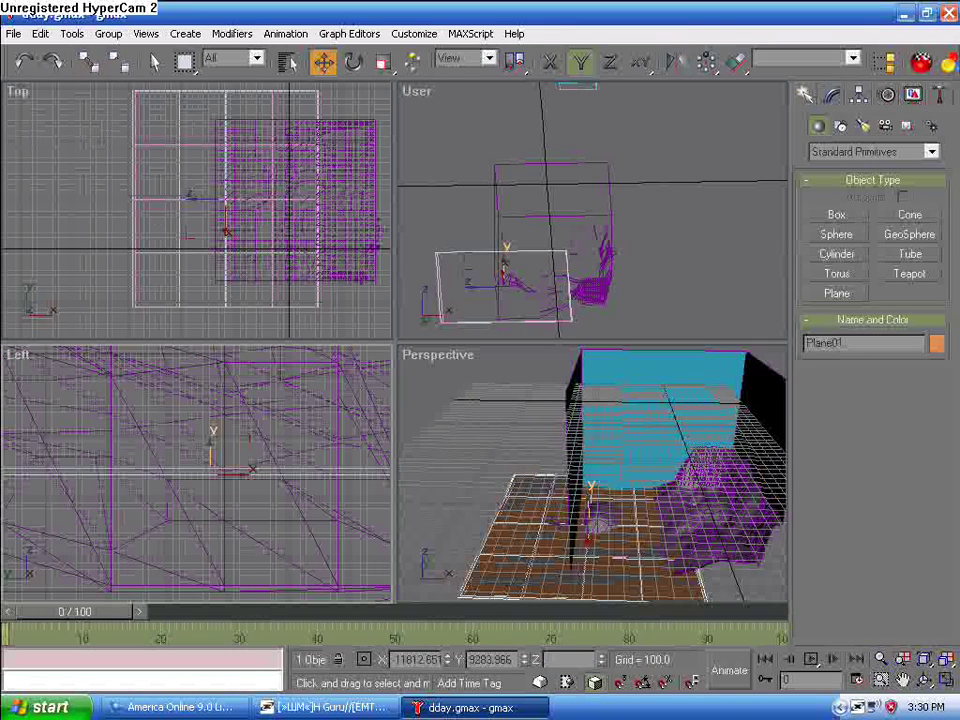
pyautogui.write('-25.600')
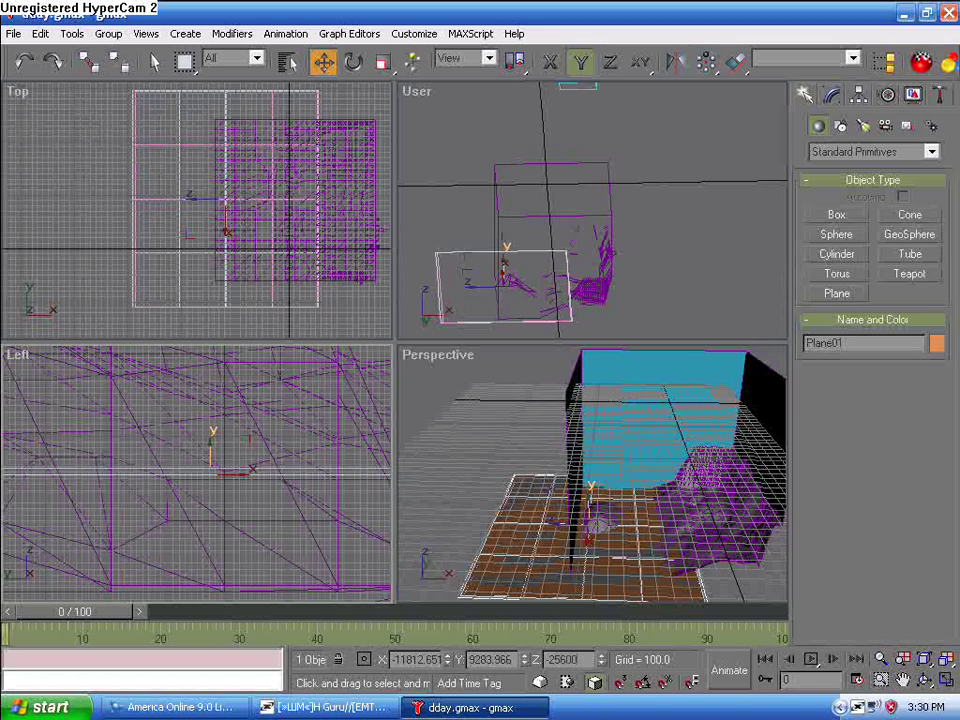
pyautogui.press('Return')
# Step: Lower the water!$ plane to Z about -25585, just above the new plane
pyautogui.moveTo(595, 523); pyautogui.dragTo(580, 418, button='middle')
pyautogui.scroll(2, 594, 518)
pyautogui.keyDown('alt'); pyautogui.moveTo(619, 513); pyautogui.dragTo(621, 502, button='middle'); pyautogui.keyUp('alt')
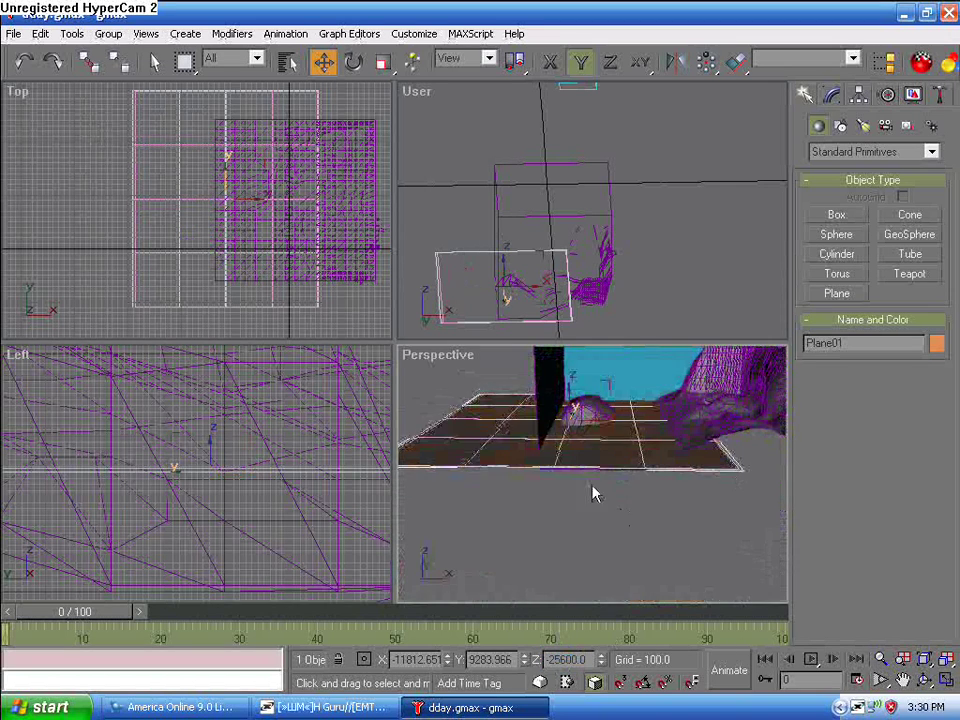
pyautogui.moveTo(369, 471); pyautogui.dragTo(365, 458, button='middle')
pyautogui.scroll(2, 365, 458)
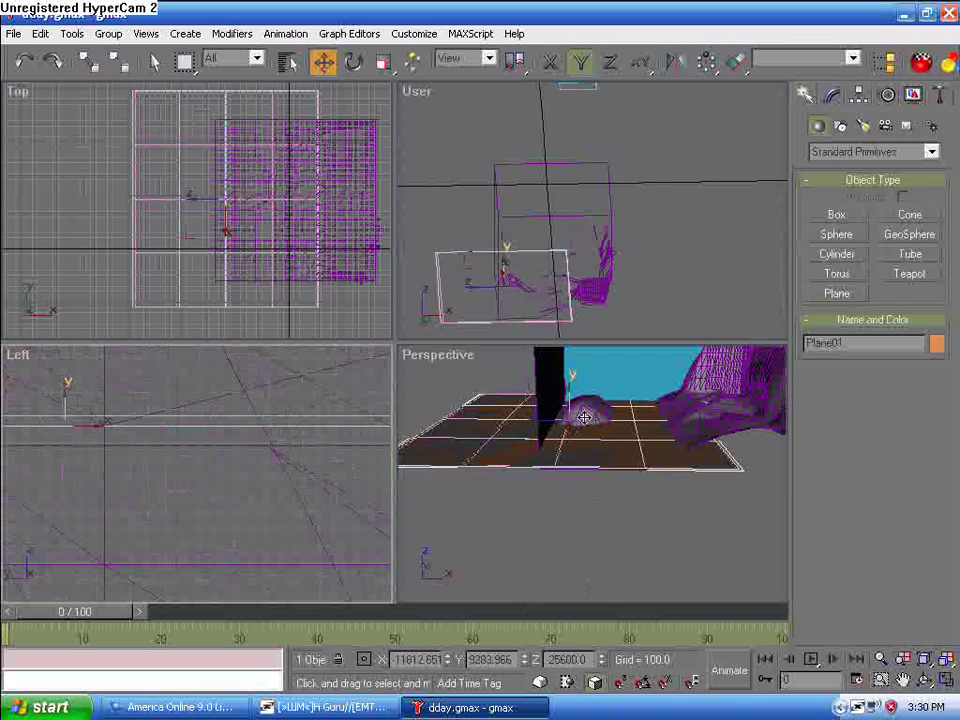
pyautogui.click(599, 457)
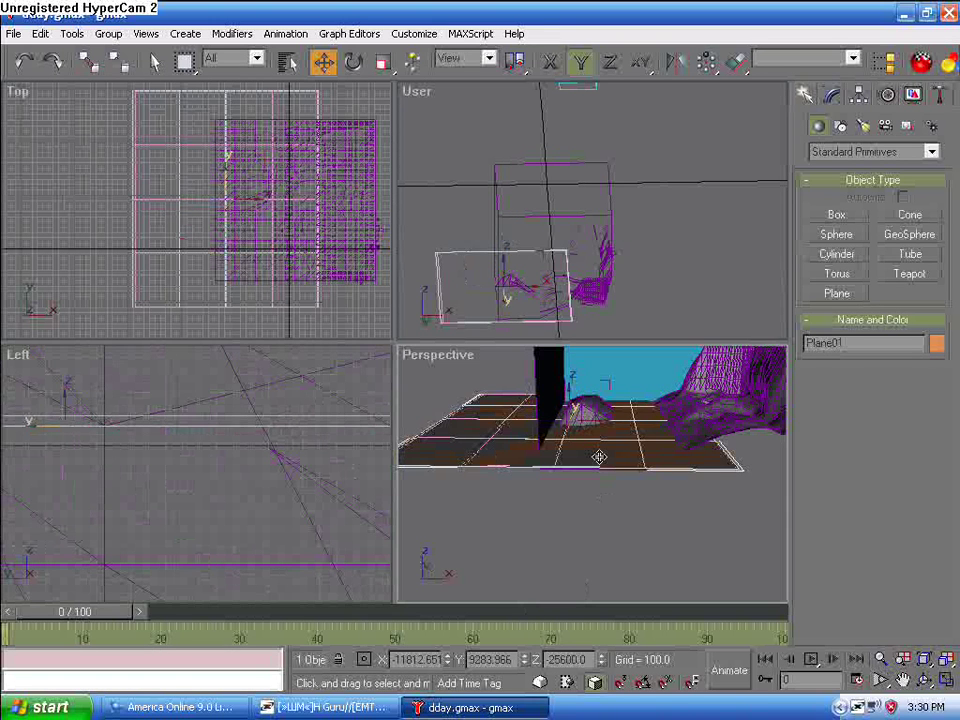
pyautogui.click(599, 457)
pyautogui.click(600, 455)
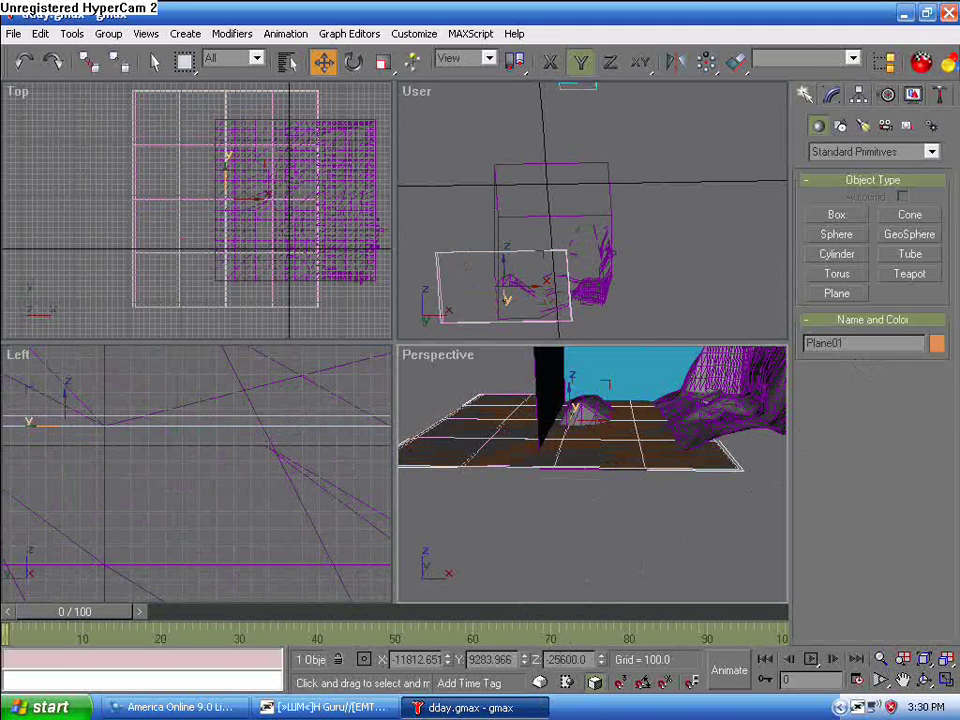
pyautogui.scroll(2, 580, 497)
pyautogui.moveTo(570, 495); pyautogui.dragTo(654, 534, button='middle')
pyautogui.moveTo(320, 436); pyautogui.dragTo(565, 501, button='middle')
pyautogui.scroll(2, 366, 454)
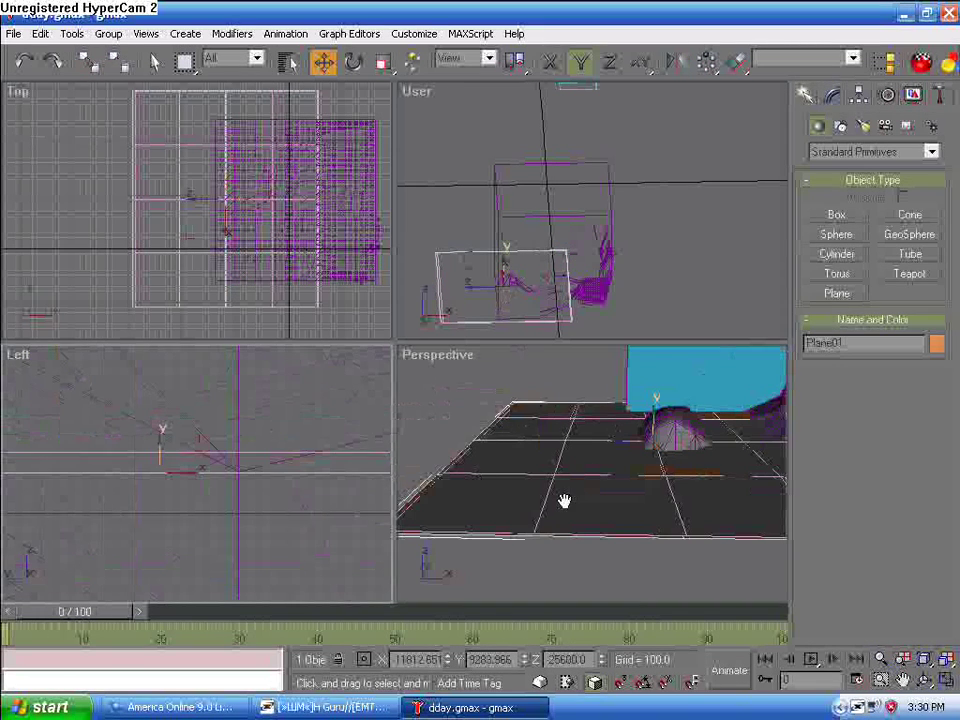
pyautogui.click(281, 457)
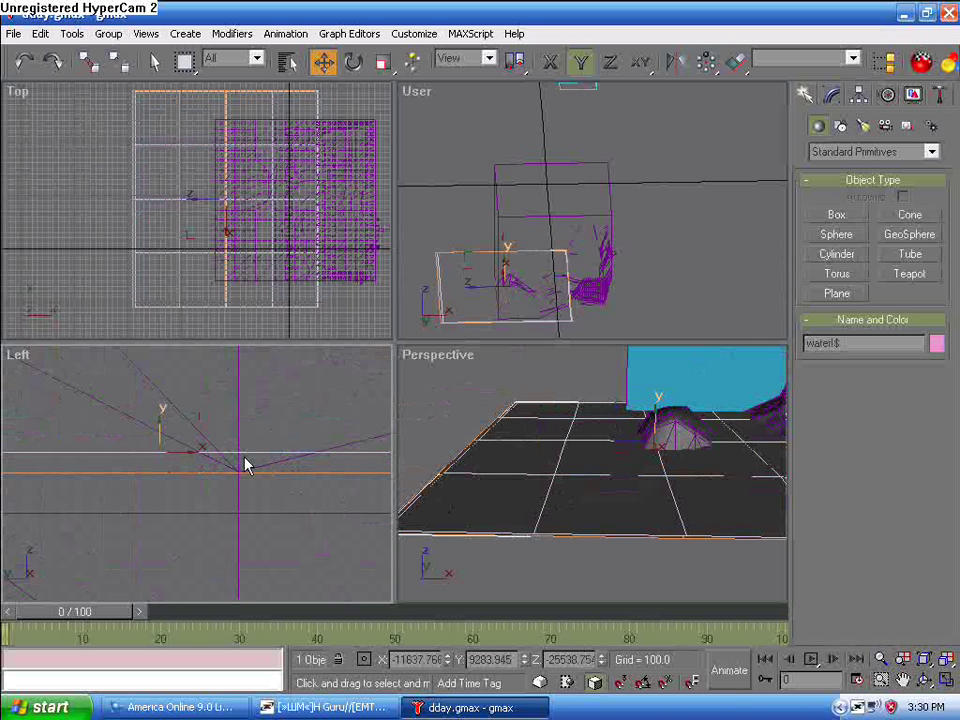
pyautogui.moveTo(161, 429); pyautogui.dragTo(163, 448)
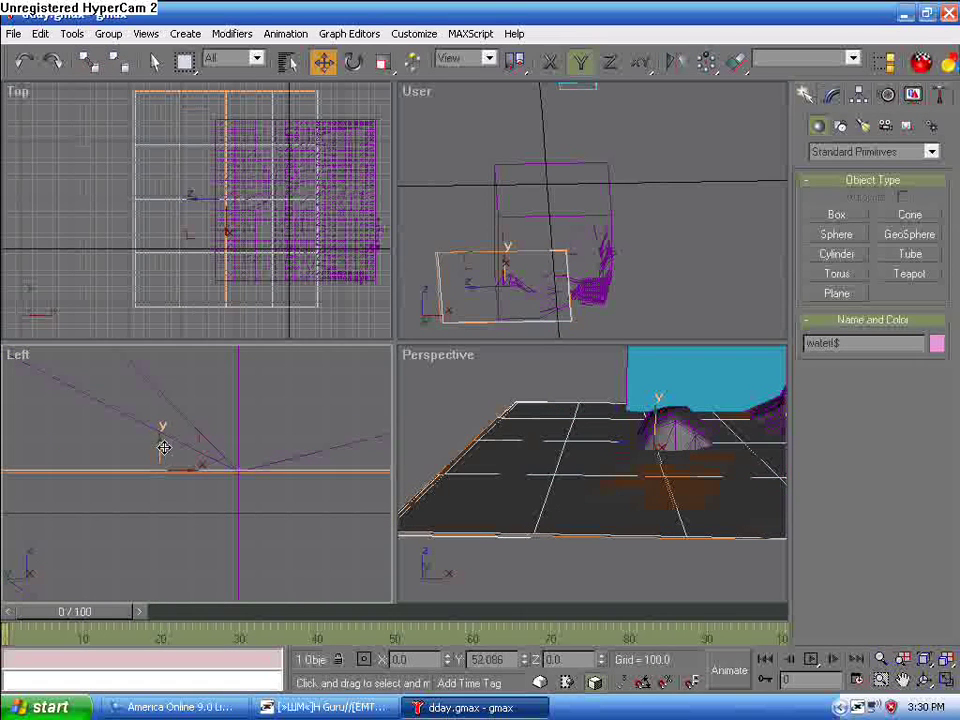
pyautogui.moveTo(167, 448); pyautogui.dragTo(165, 446)
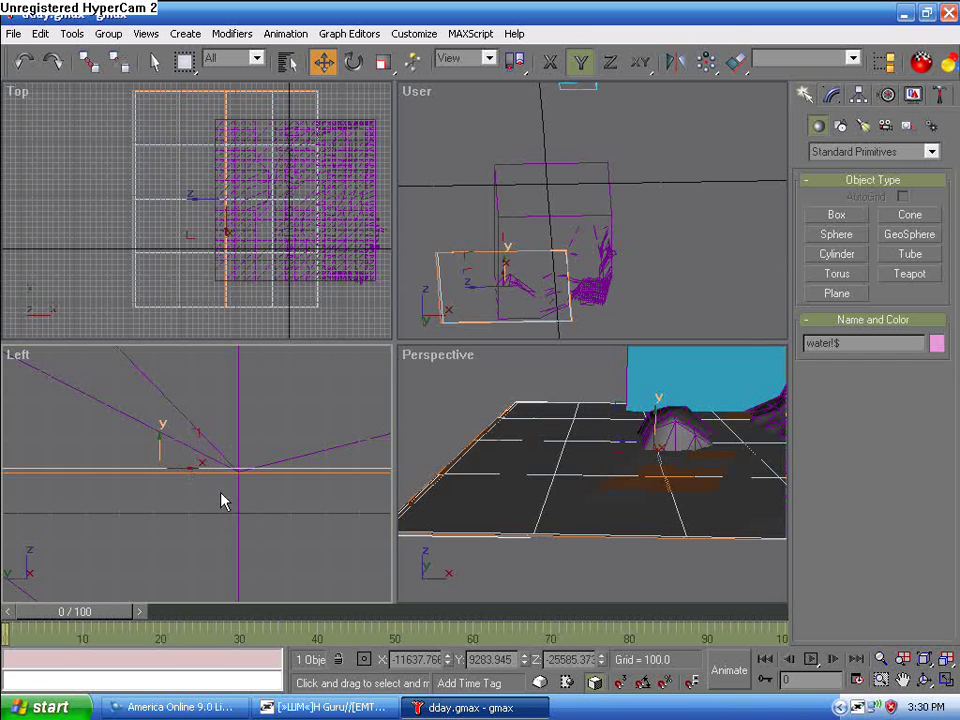
# Step: Rename the lower plane as collision@
pyautogui.click(226, 471)
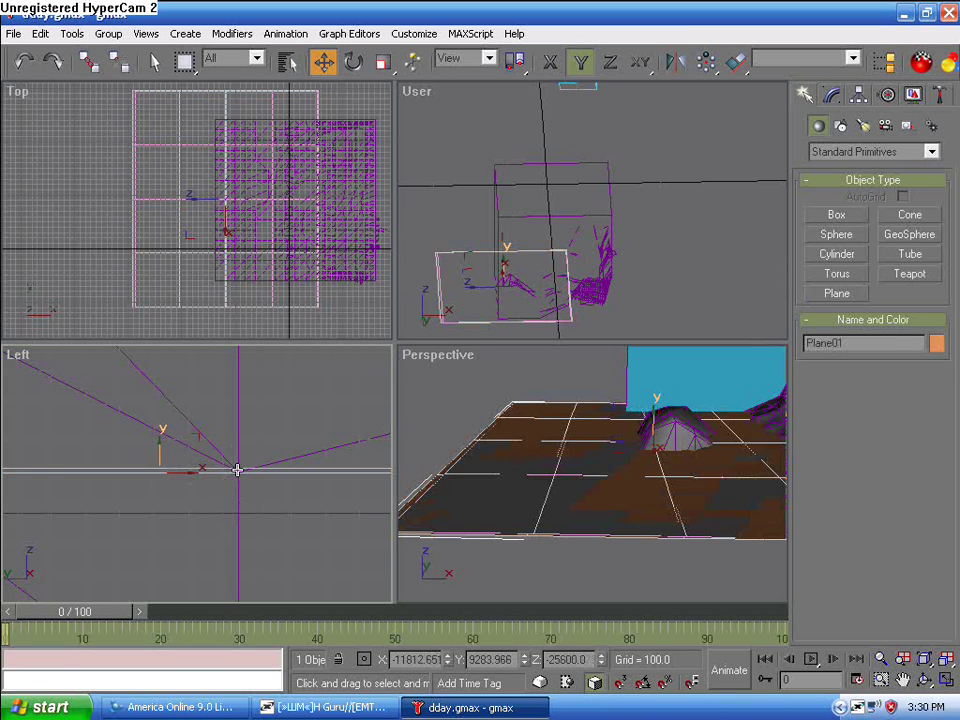
pyautogui.moveTo(848, 344); pyautogui.dragTo(627, 317)
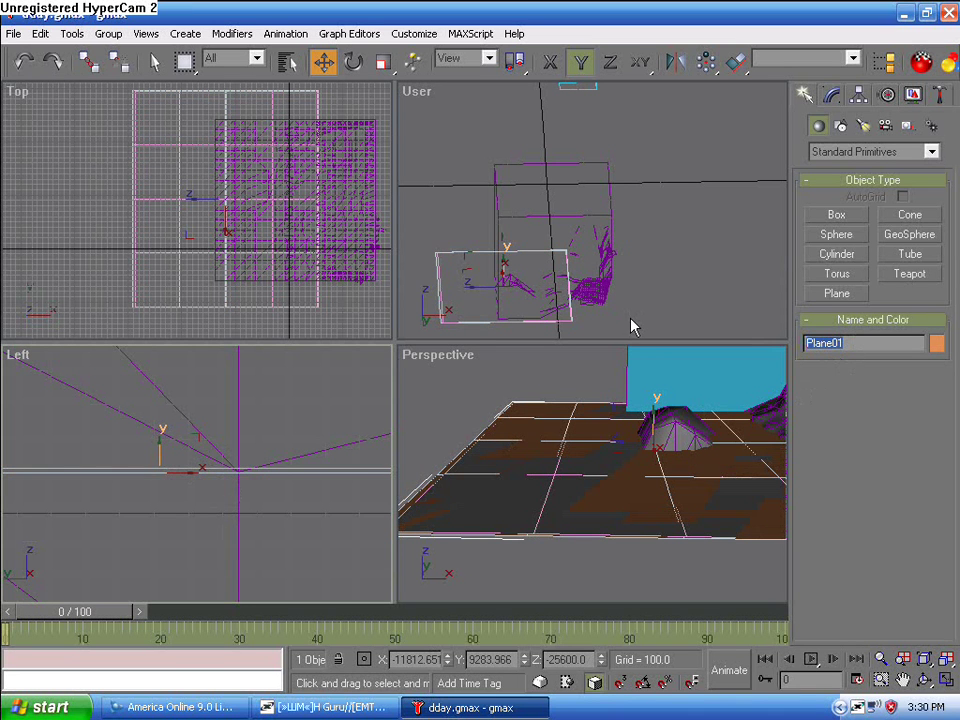
pyautogui.write('collision@m')
pyautogui.click(683, 515)
pyautogui.click(686, 516)
pyautogui.click(685, 515)
pyautogui.click(686, 520)
pyautogui.click(684, 516)
pyautogui.click(879, 343)
pyautogui.press('BackSpace')
# Step: Create a new material in the Material Editor with the collision@ plane selected
pyautogui.click(707, 468)
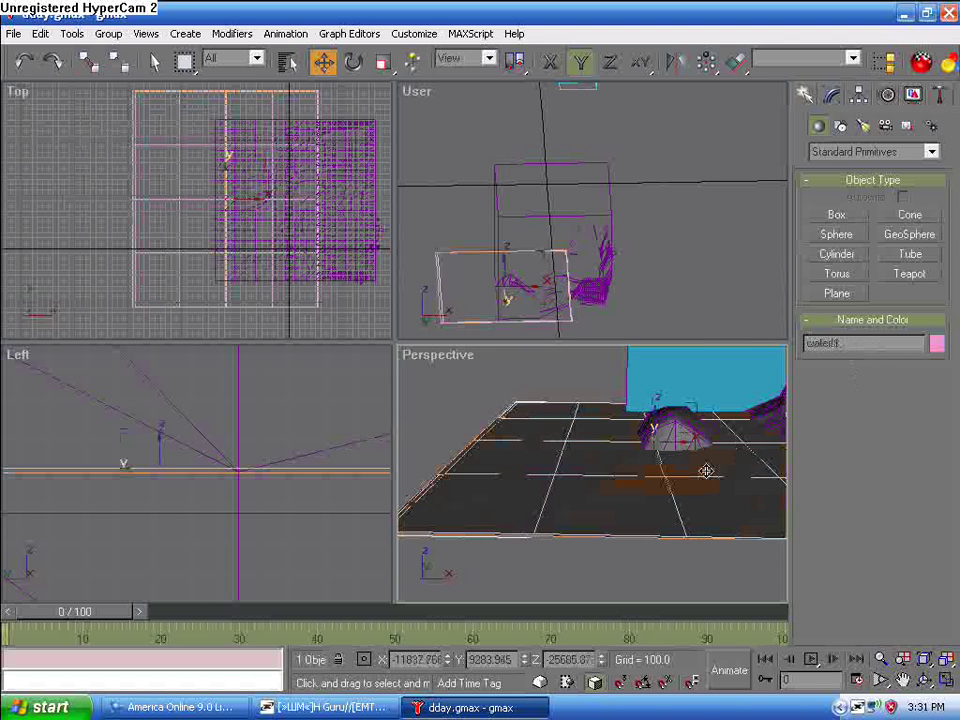
pyautogui.click(712, 478)
pyautogui.click(708, 470)
pyautogui.click(706, 470)
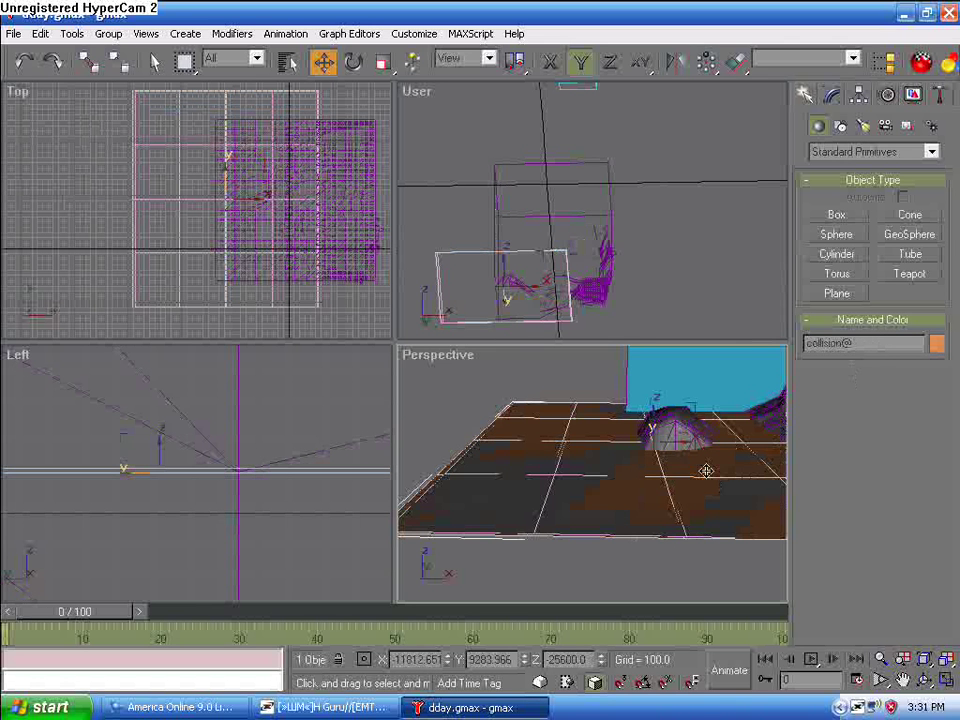
pyautogui.press('End')
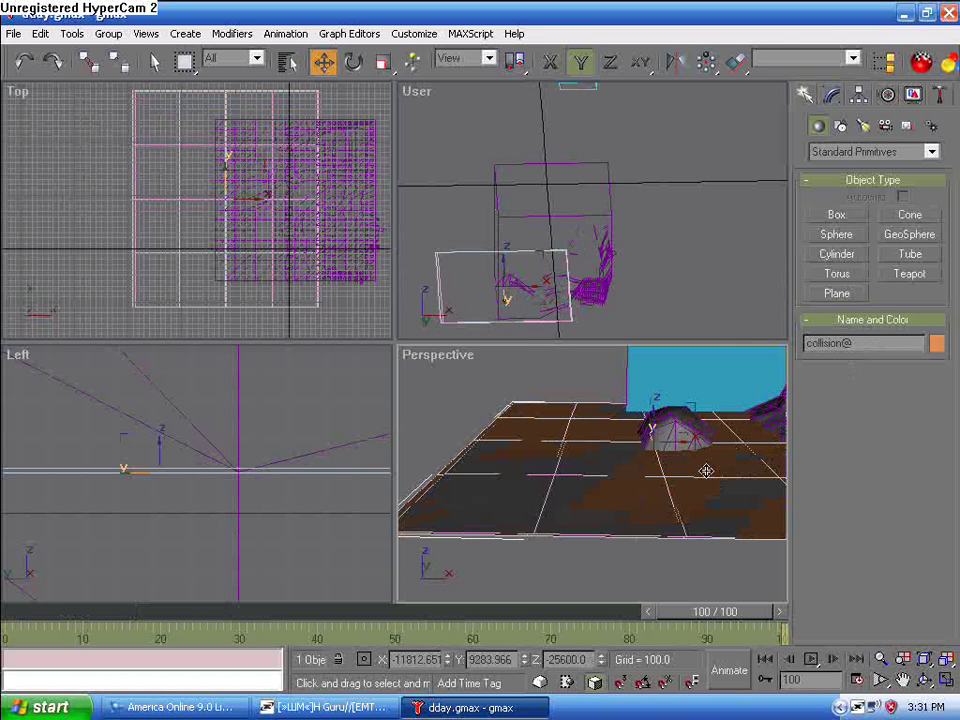
pyautogui.press('m')
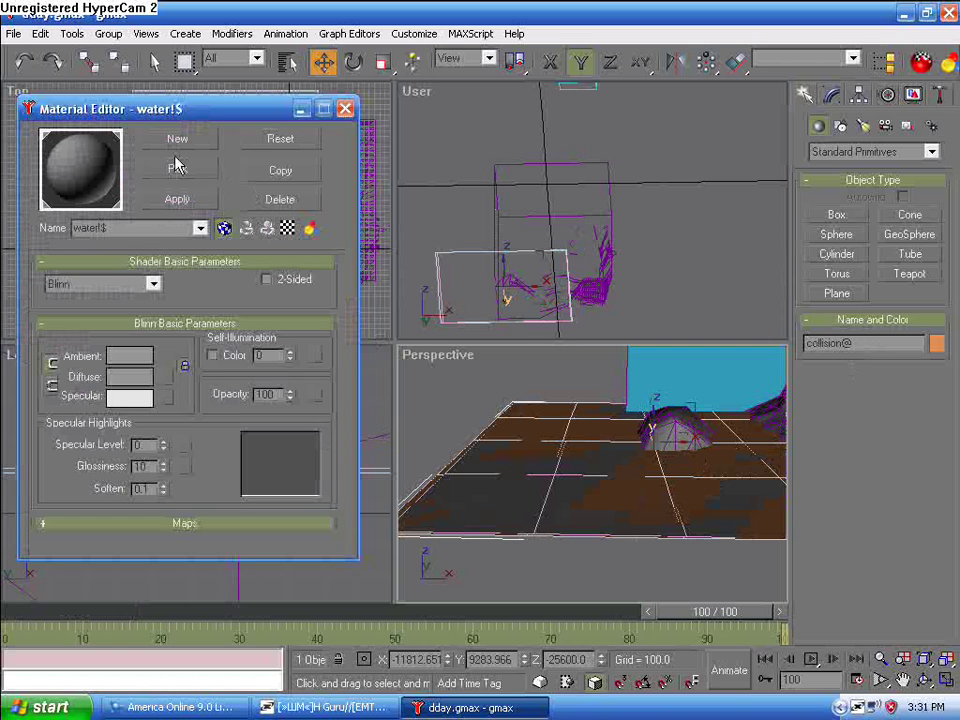
pyautogui.click(178, 140)
pyautogui.click(407, 302)
pyautogui.click(435, 413)
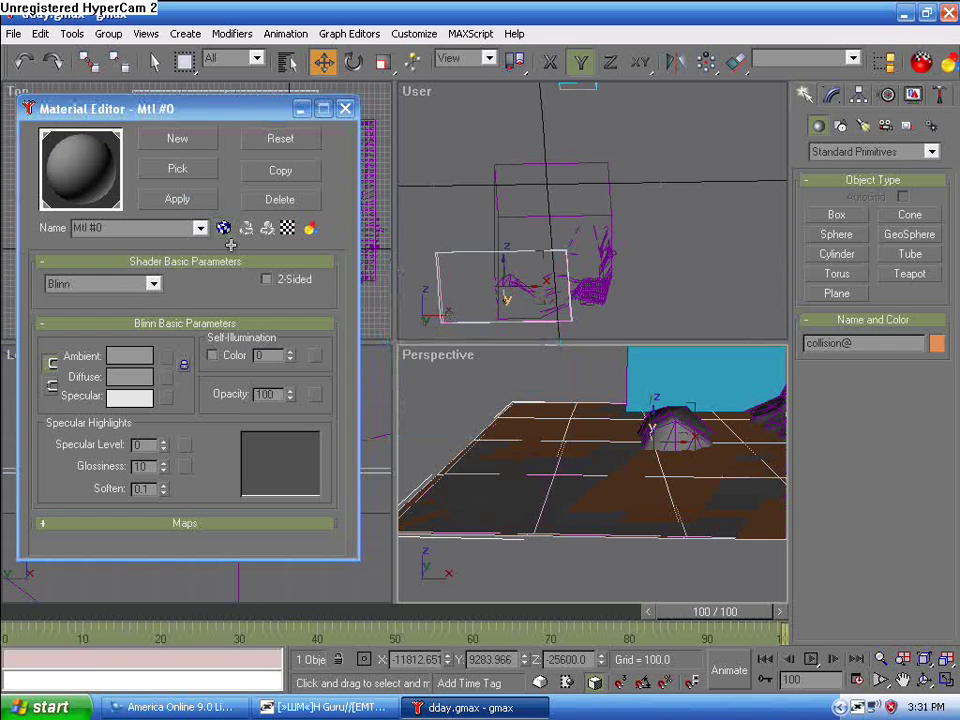
# Step: Name the new material +unusedcollison@
pyautogui.click(199, 232)
pyautogui.click(196, 233)
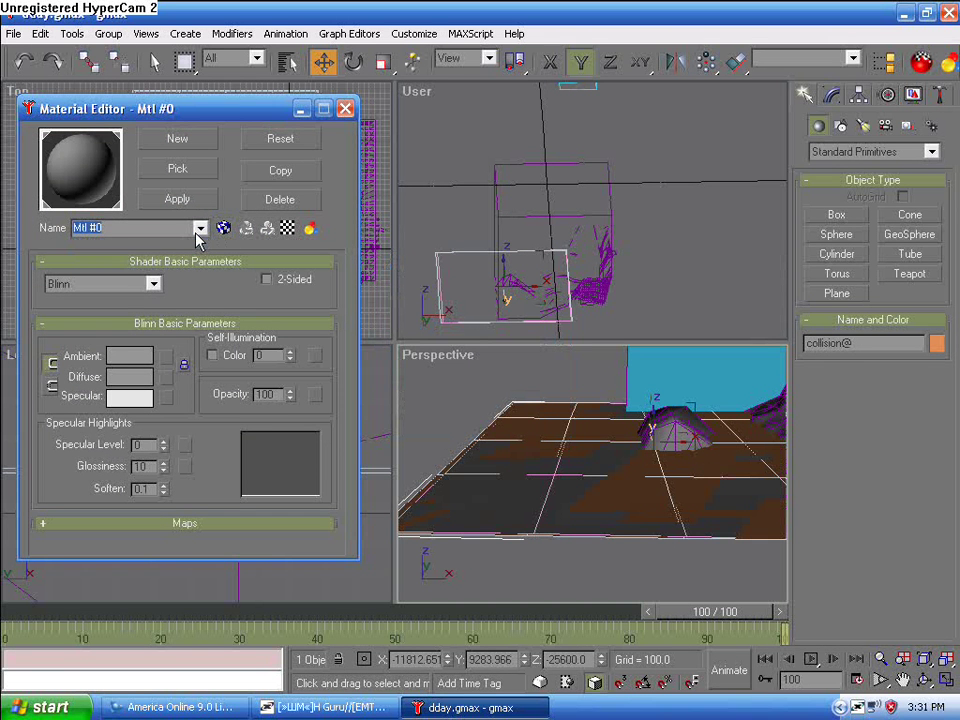
pyautogui.write('+unused')
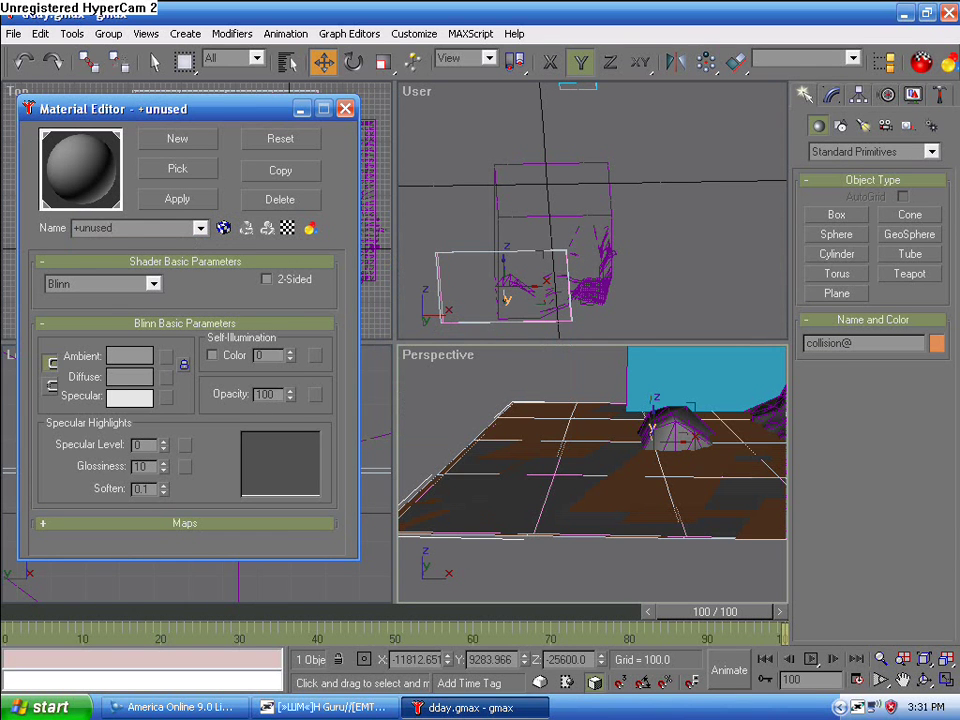
pyautogui.write('collison@')
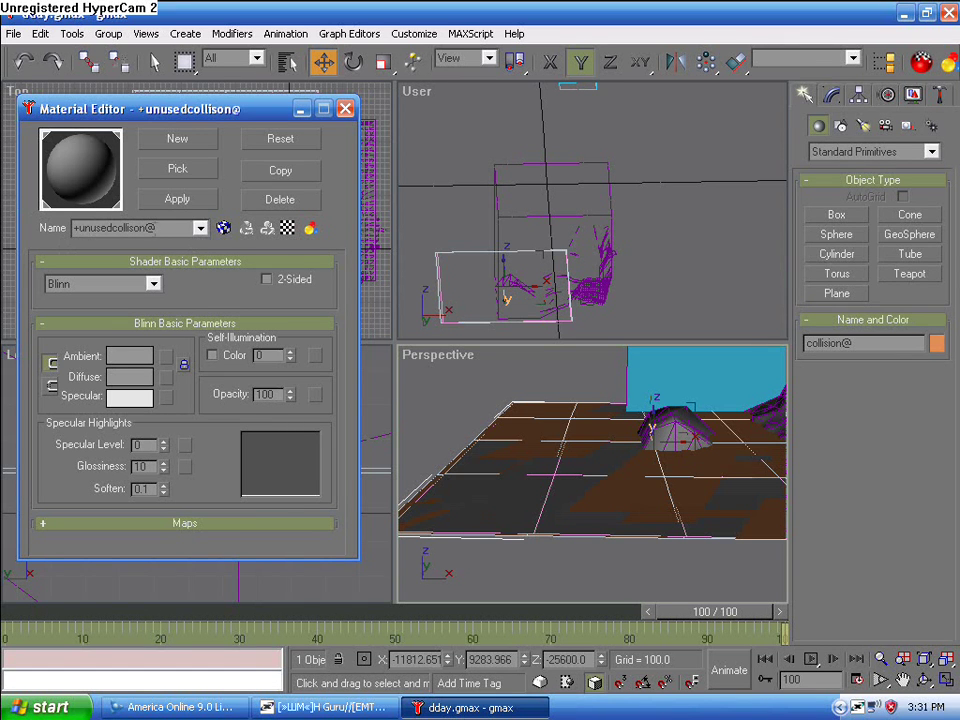
# Step: Set the +unusedcollison@ material's diffuse colour to blue, apply it to the collision@ plane and close the Material Editor
pyautogui.click(146, 377)
pyautogui.click(462, 166)
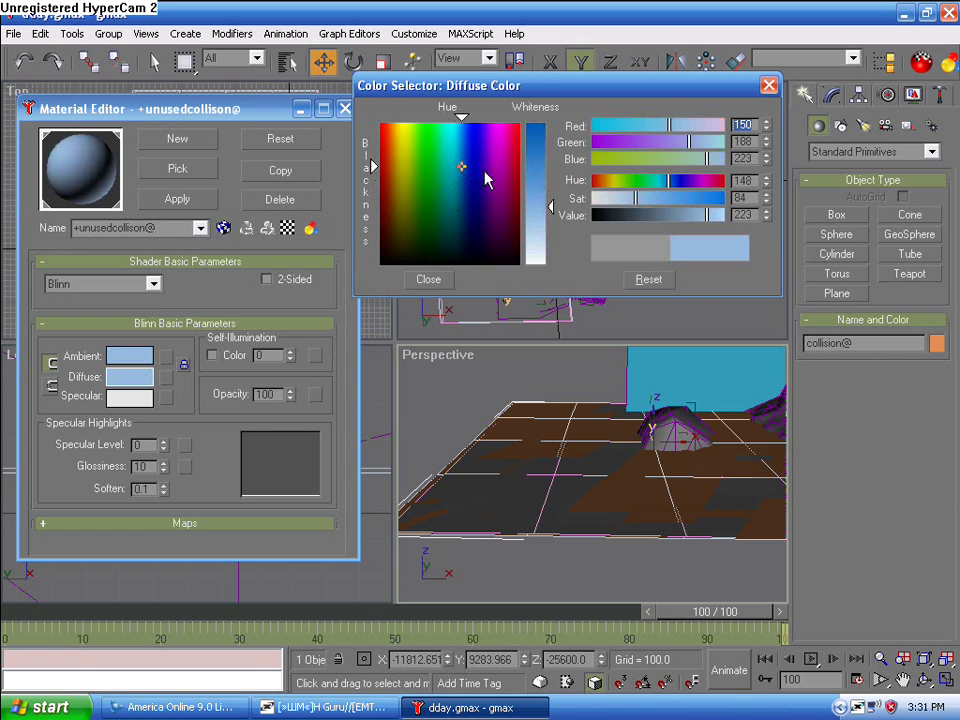
pyautogui.click(530, 168)
pyautogui.click(432, 280)
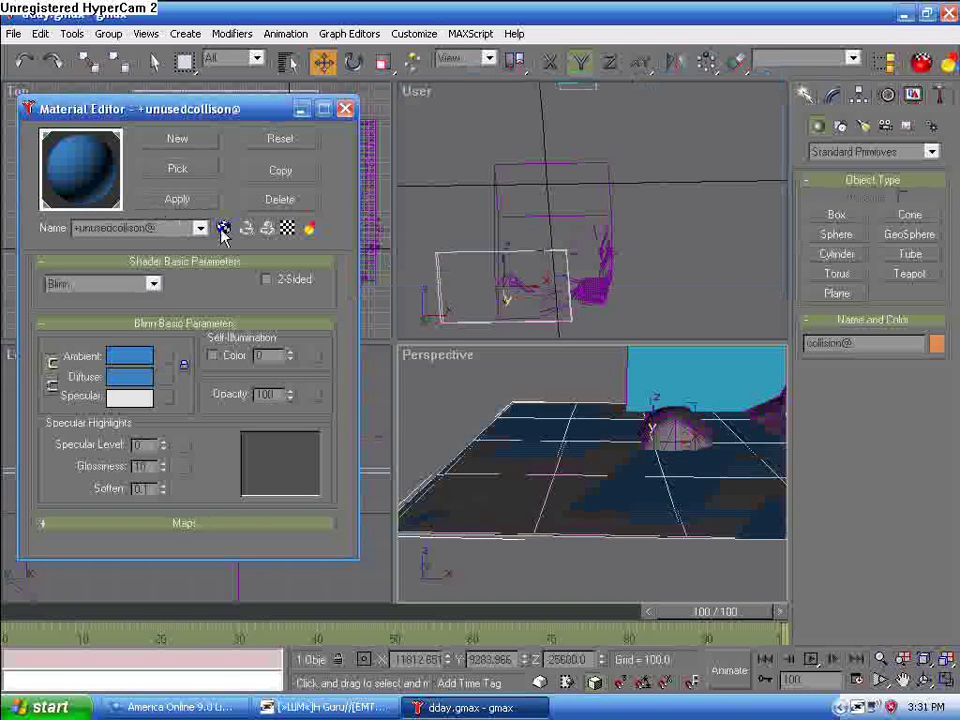
pyautogui.click(345, 110)
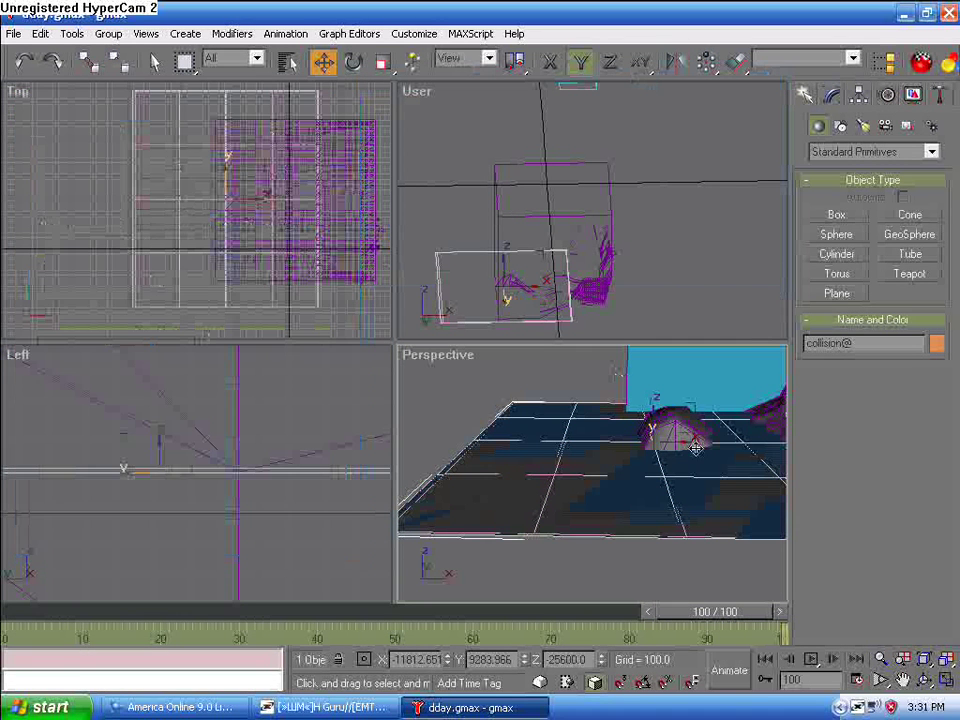
# Step: Link all the level objects, including the collision@ and water planes, to the small teal box with Select and Link
pyautogui.scroll(-5, 688, 445)
pyautogui.moveTo(690, 456); pyautogui.dragTo(708, 522, button='middle')
pyautogui.scroll(-5, 610, 450)
pyautogui.click(88, 62)
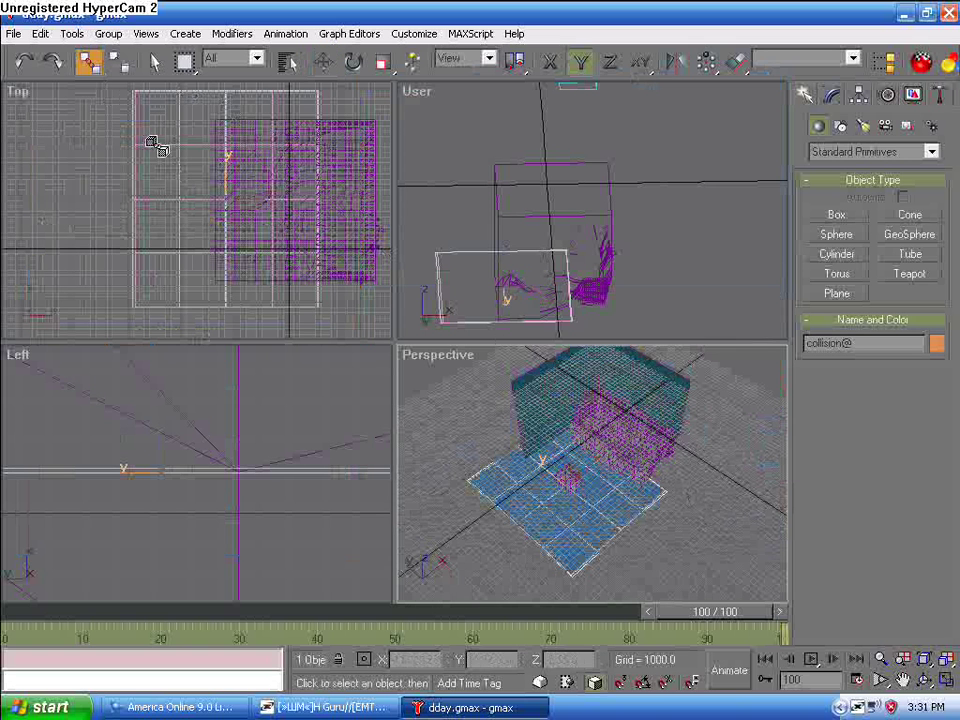
pyautogui.scroll(-4, 552, 440)
pyautogui.moveTo(476, 514); pyautogui.dragTo(626, 408)
pyautogui.moveTo(590, 455); pyautogui.dragTo(707, 490)
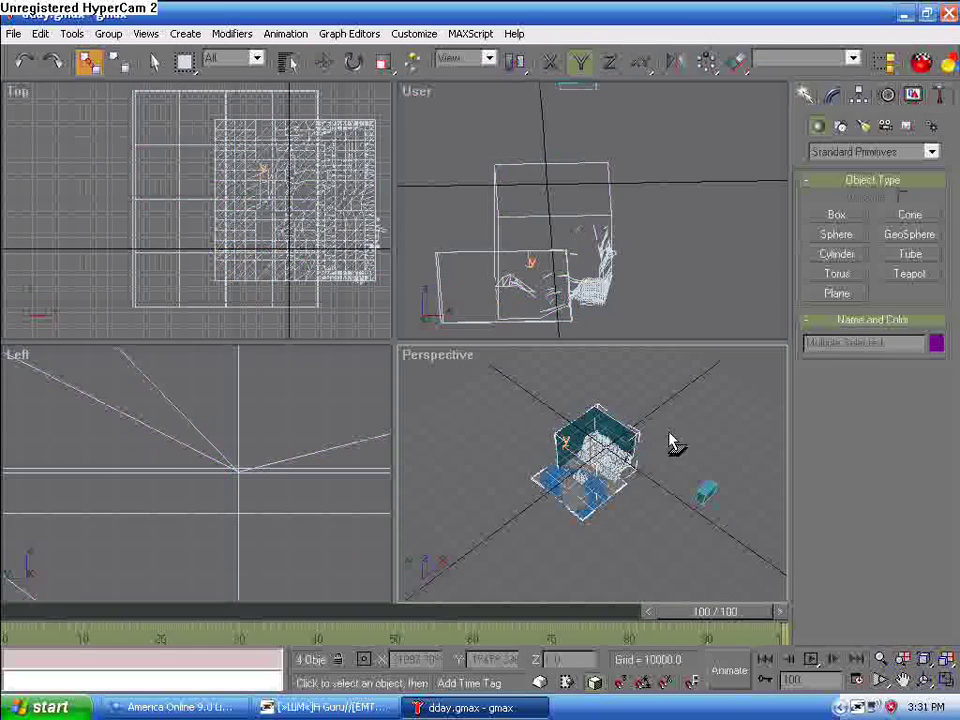
pyautogui.click(670, 438)
# Step: Close gmax without saving the scene changes and dismiss the Xfire window from the desktop
pyautogui.click(949, 14)
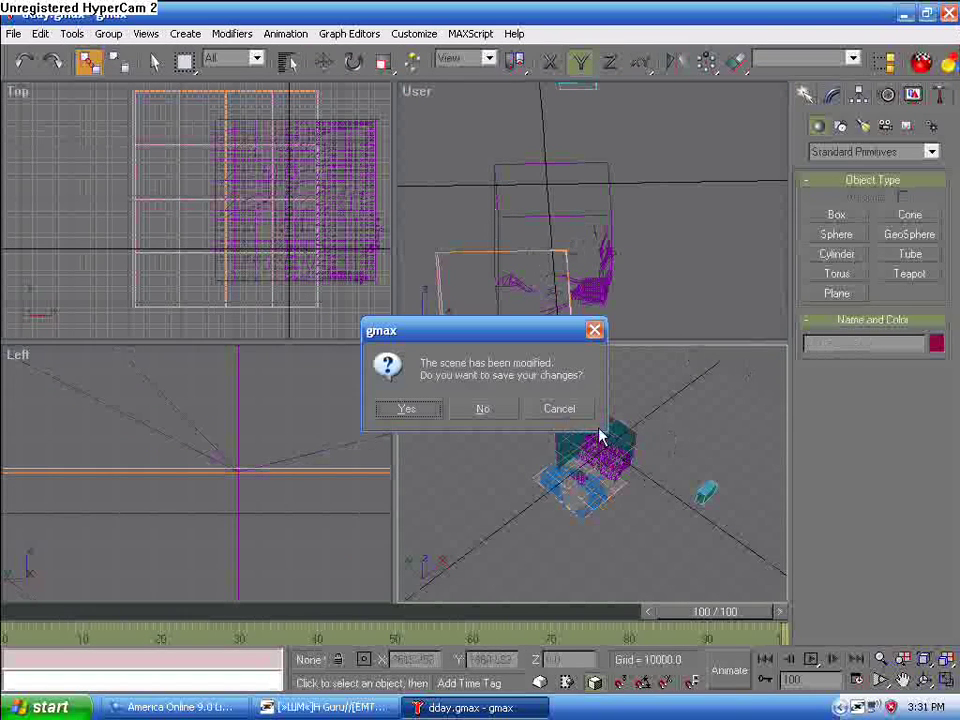
pyautogui.click(490, 409)
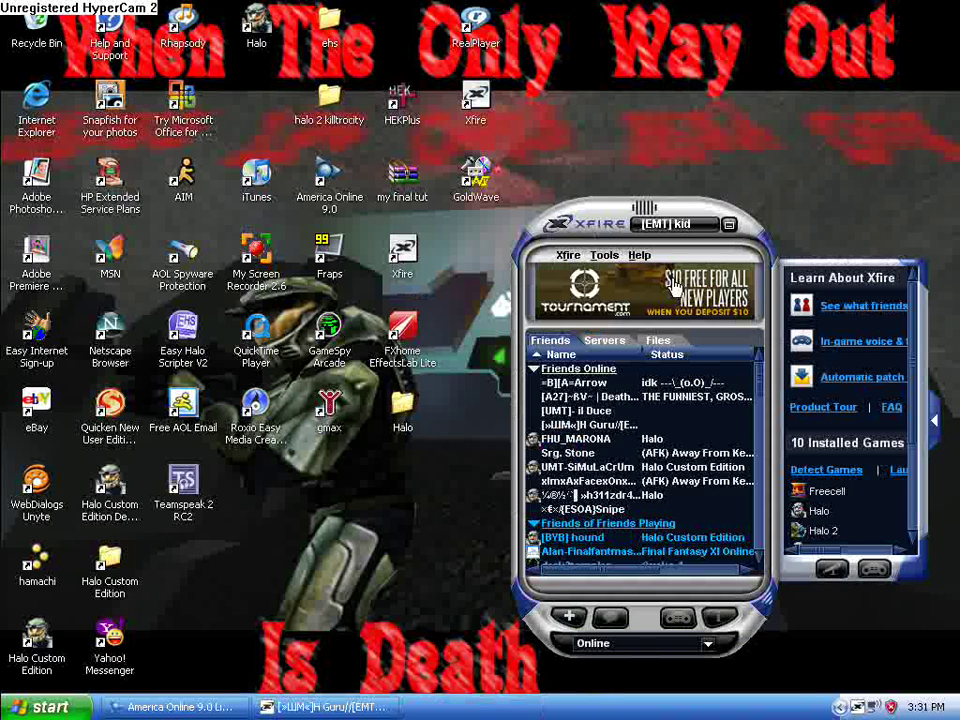
pyautogui.click(731, 225)
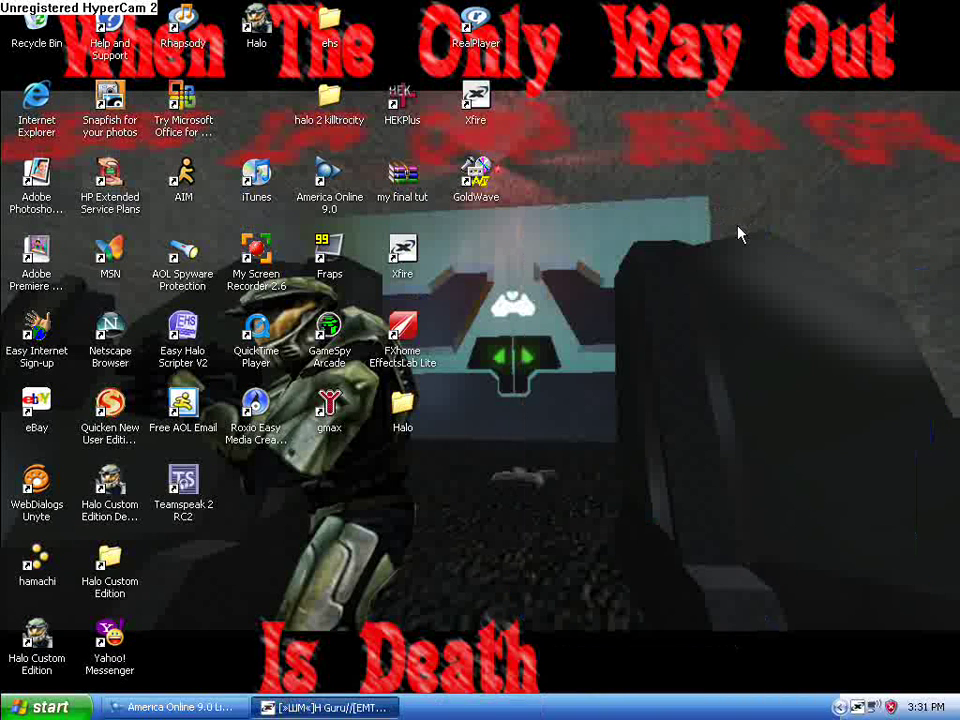
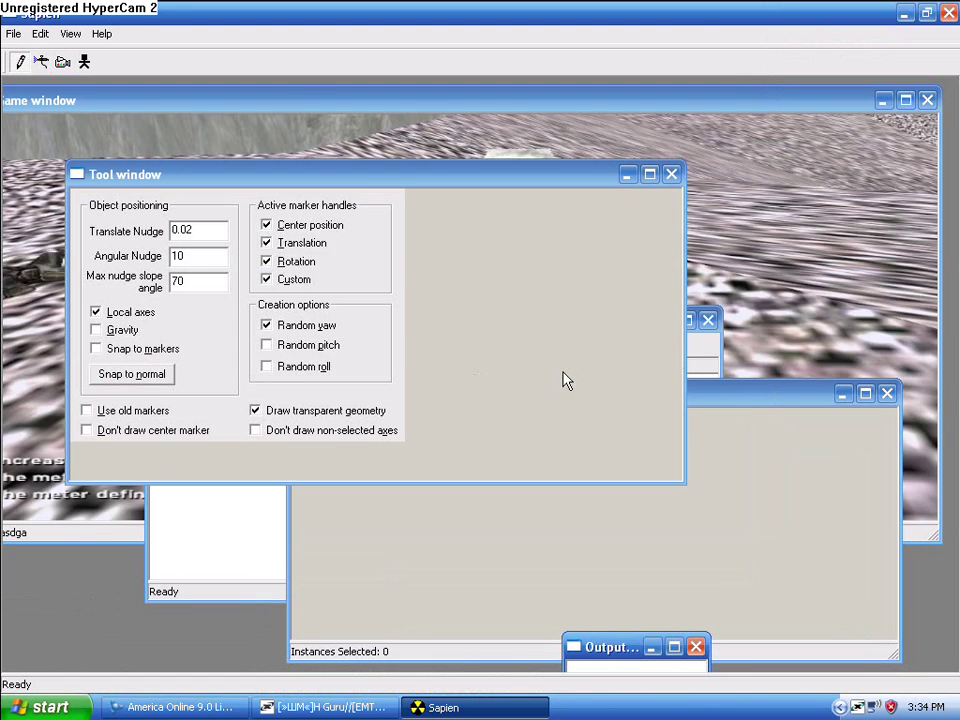
# Step: Bring forward Sapien's Game window, raise the camera speed to 60x and fly the camera from the beach out over the water
pyautogui.click(765, 319)
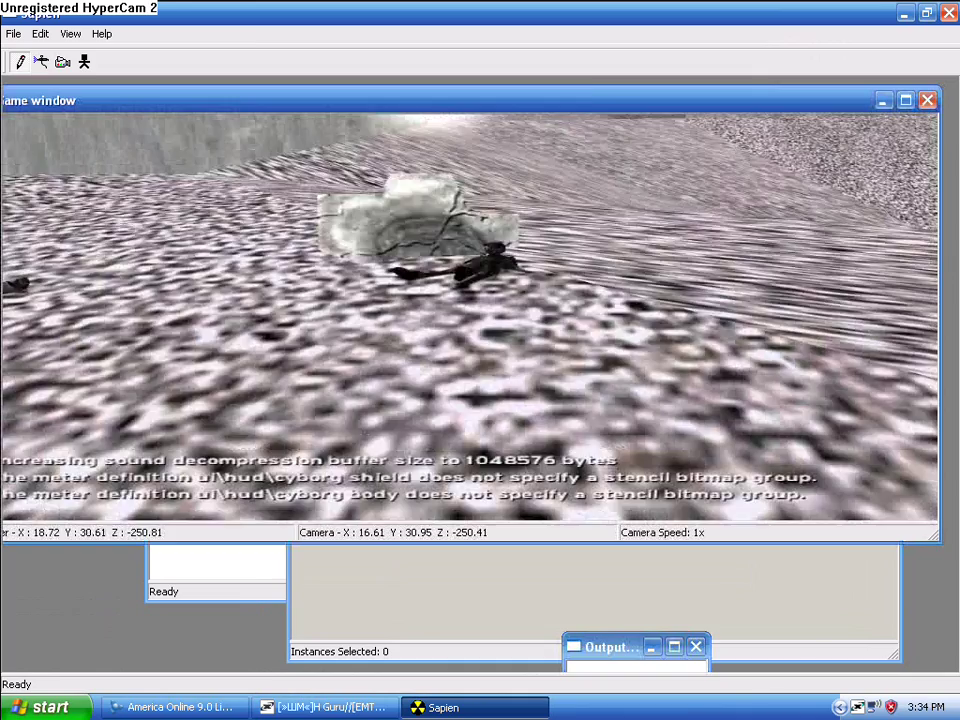
pyautogui.moveTo(765, 319); pyautogui.dragTo(936, 286, button='middle')
pyautogui.press('shift')
pyautogui.press('shift')
pyautogui.press('shift')
pyautogui.press('shift')
pyautogui.press('w')
pyautogui.press('r')
pyautogui.press('f')
pyautogui.press('s')
pyautogui.press('f')
pyautogui.press('w')
pyautogui.press('f')
pyautogui.press('w')
pyautogui.press('f')
pyautogui.press('s')
pyautogui.press('d')
pyautogui.press('d')
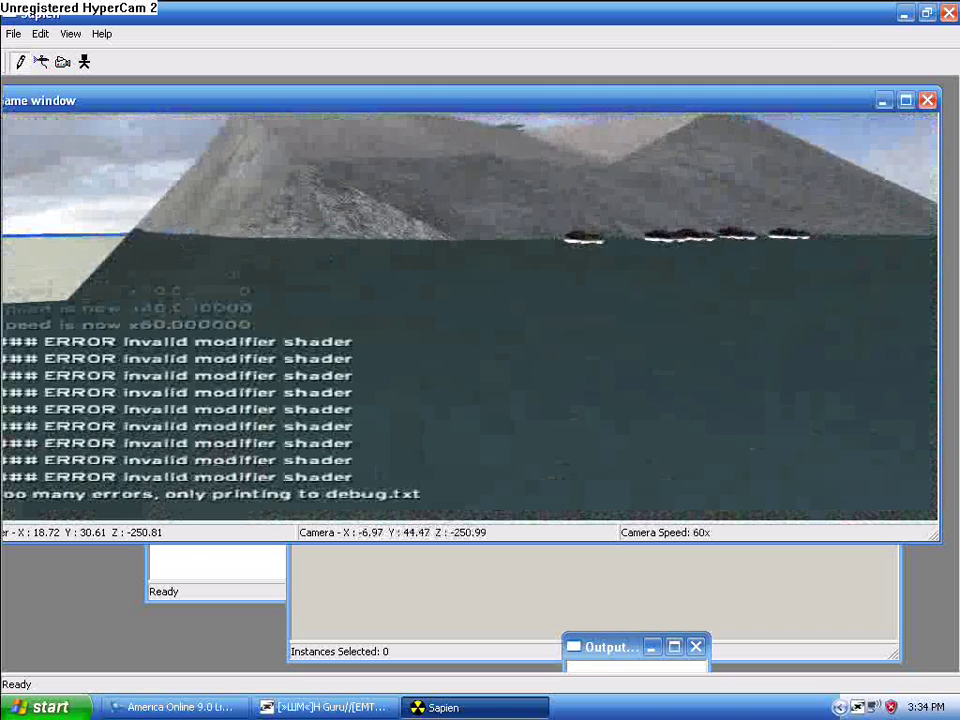
# Step: Fly up to the vehicles along the shore and examine how they sit on the water from above and below the surface
pyautogui.press('w')
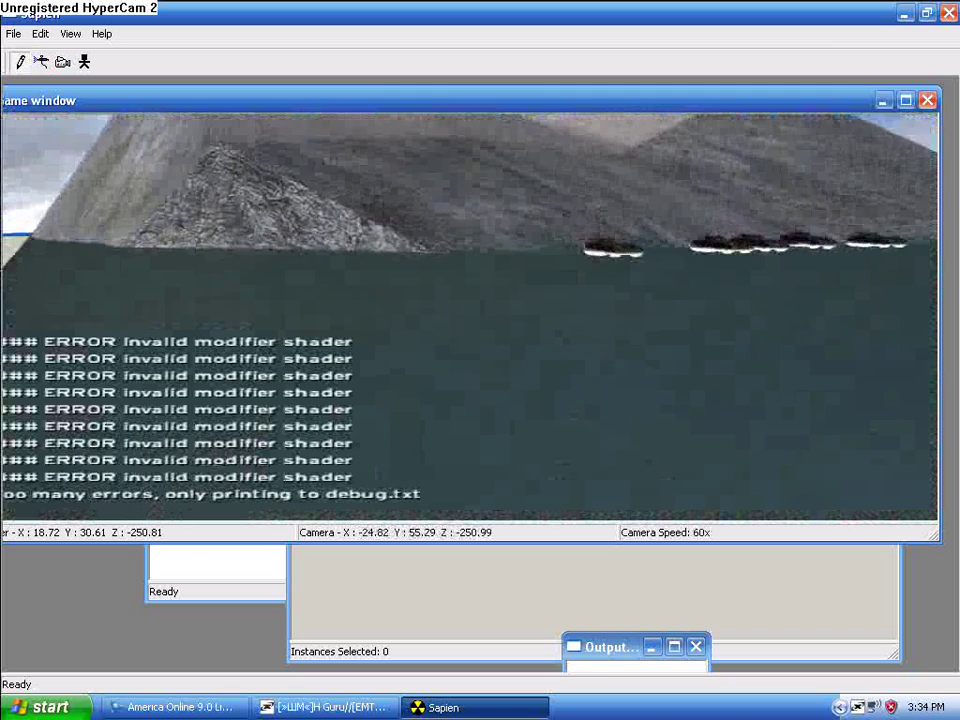
pyautogui.press('w')
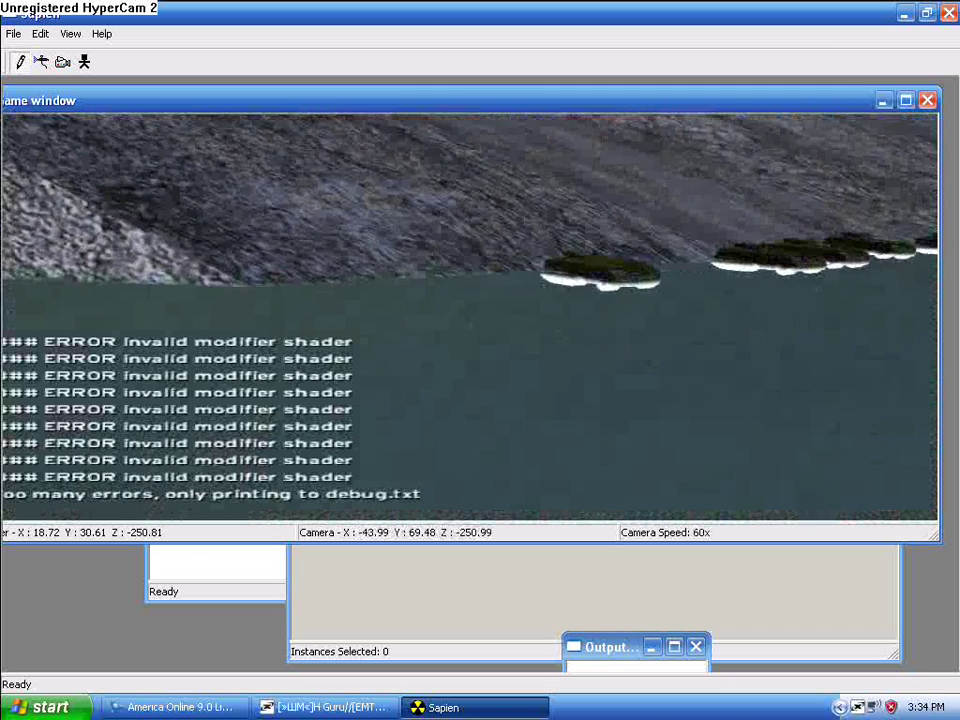
pyautogui.press('w')
pyautogui.press('Down')
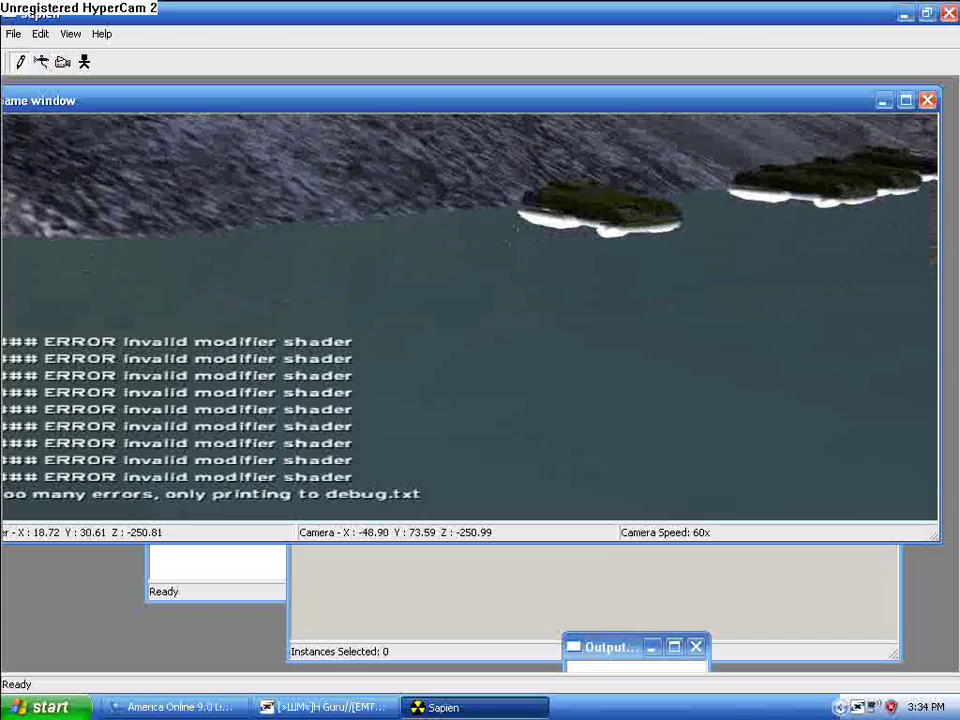
pyautogui.press('w')
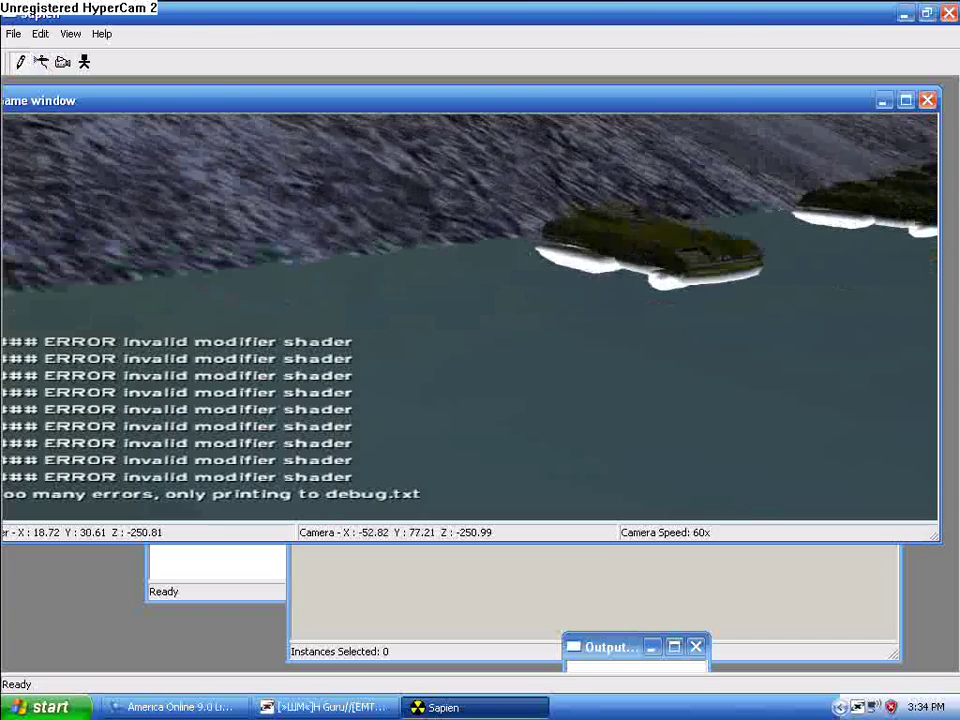
pyautogui.press('w')
pyautogui.press('f')
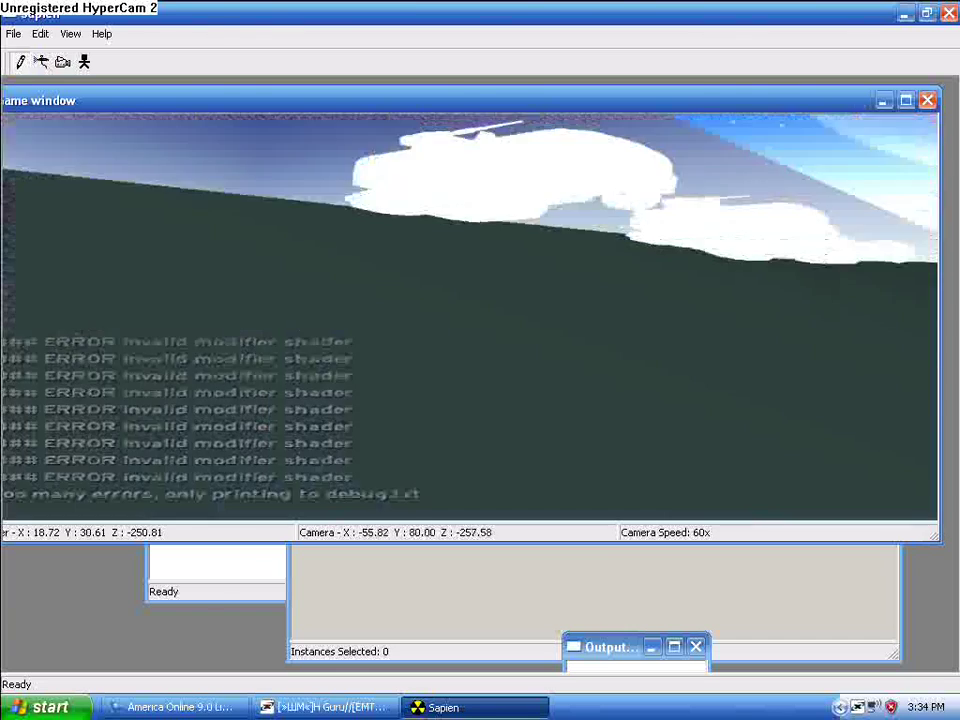
pyautogui.press('r')
pyautogui.press('a')
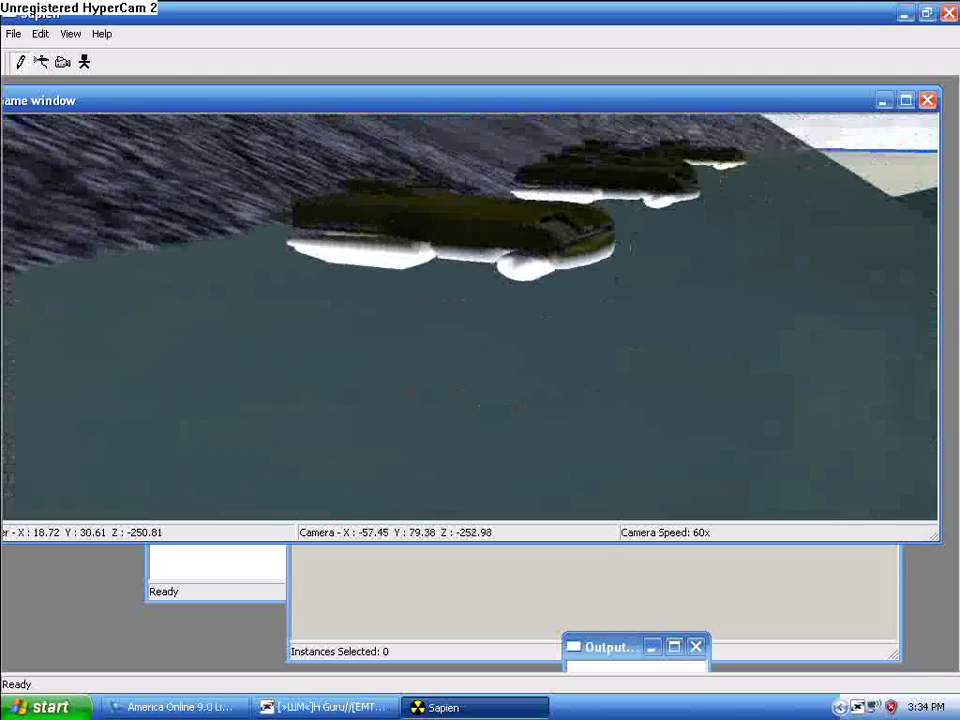
pyautogui.press('w')
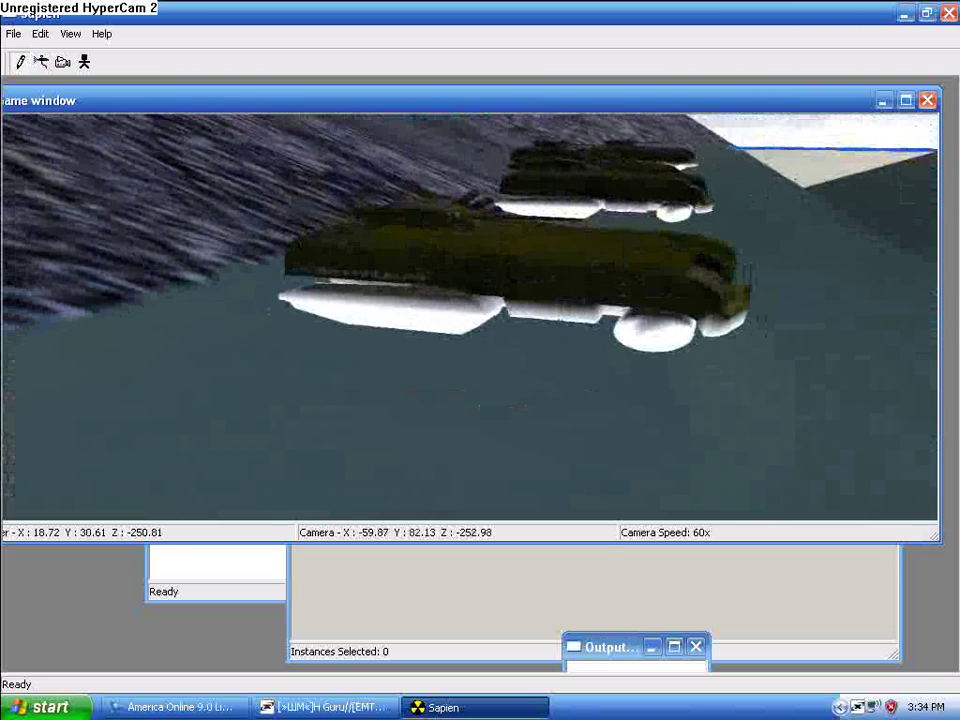
# Step: Create a new instance in the Vehicles group under Units, placed on the water near the first Marines vehicle, with type bm_warthog
pyautogui.click(178, 557)
pyautogui.doubleClick(188, 368)
pyautogui.click(175, 381)
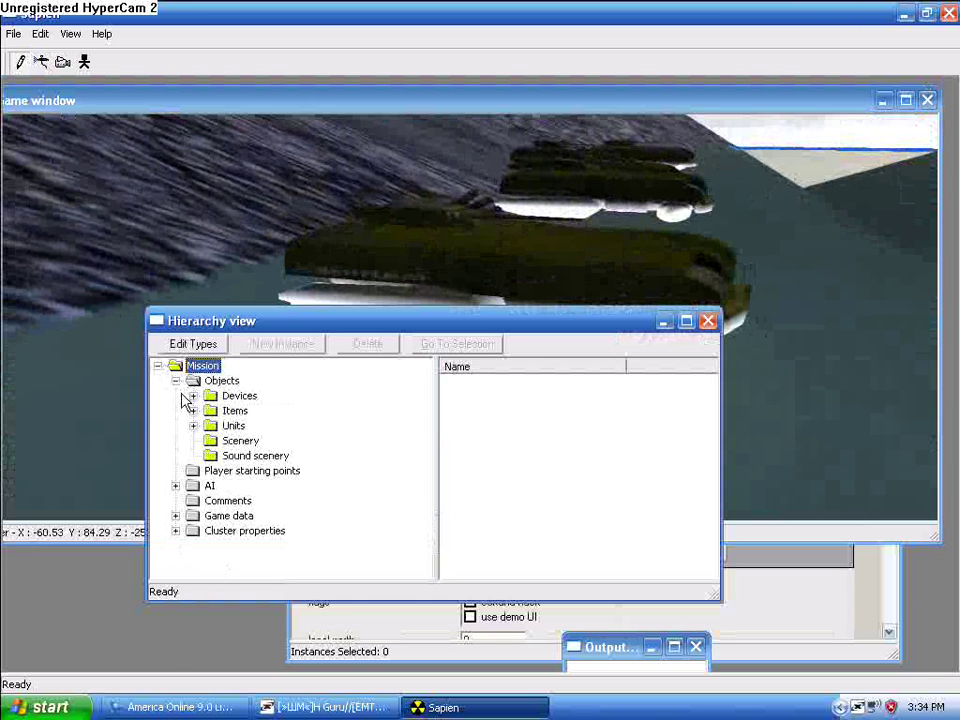
pyautogui.click(193, 426)
pyautogui.click(257, 456)
pyautogui.moveTo(121, 240); pyautogui.dragTo(158, 348, button='middle')
pyautogui.press('a')
pyautogui.rightClick(228, 299)
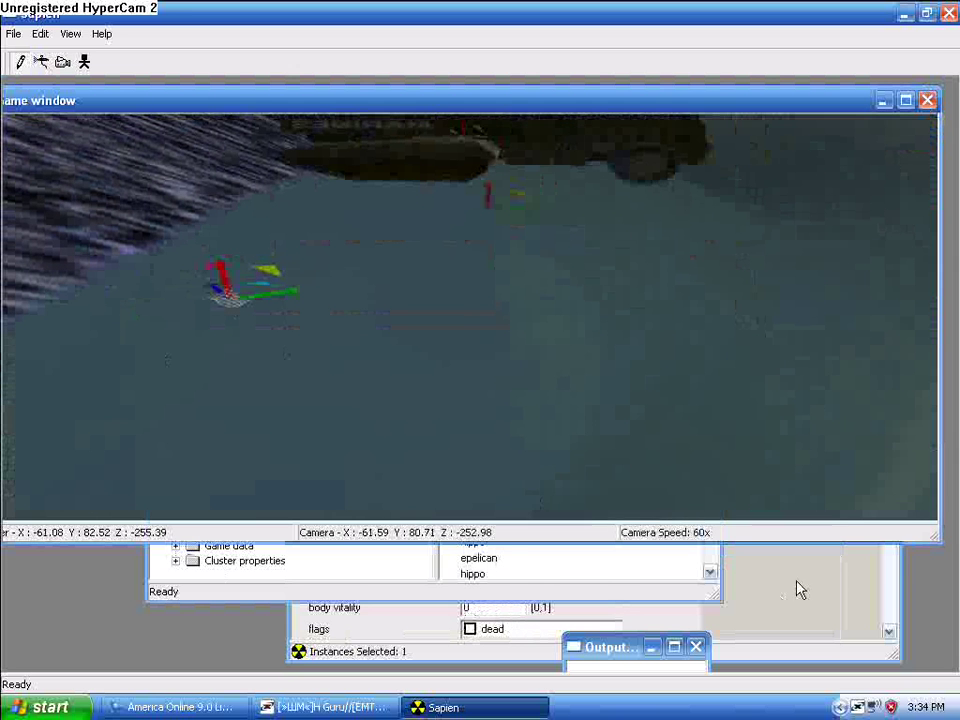
pyautogui.click(800, 590)
pyautogui.click(510, 421)
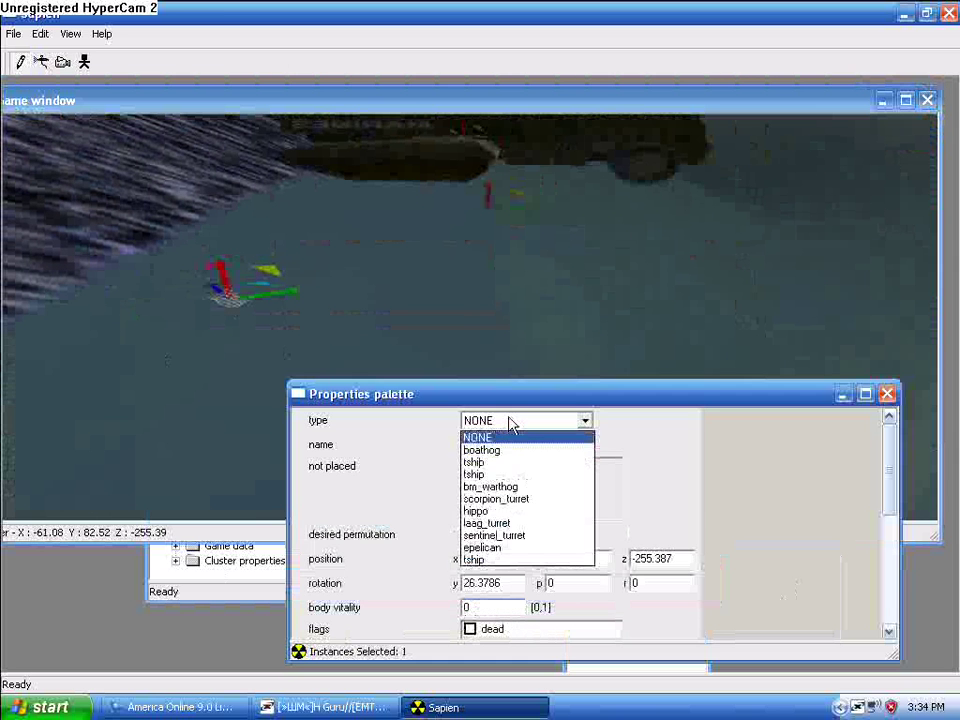
pyautogui.click(510, 490)
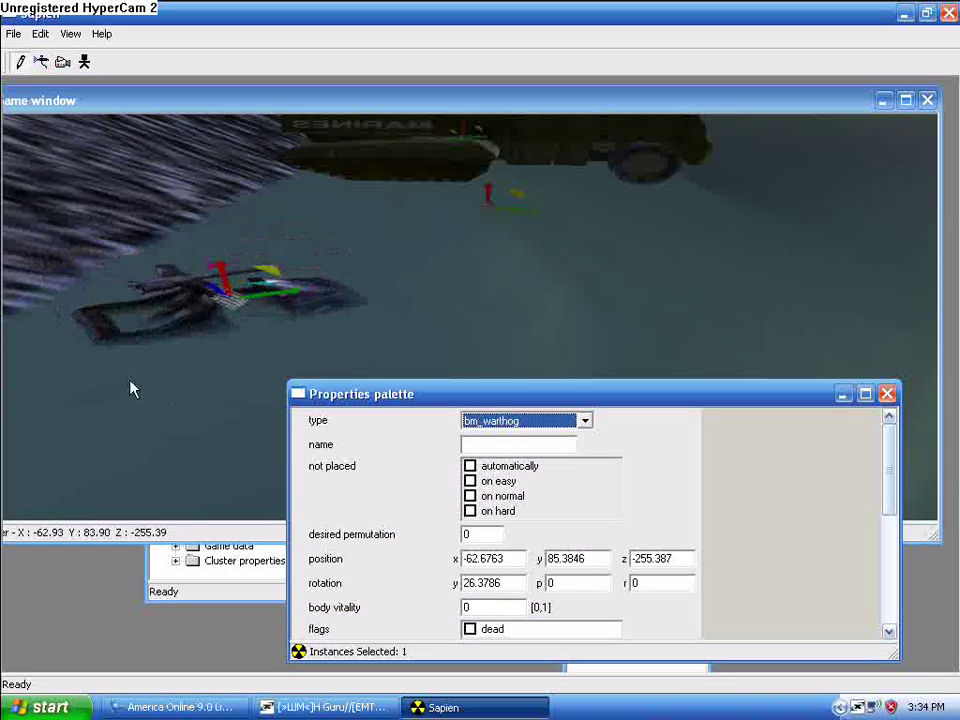
# Step: Move the bm_warthog across the water to in front of the parked Marines vehicle, then delete it
pyautogui.moveTo(130, 381); pyautogui.dragTo(321, 285, button='middle')
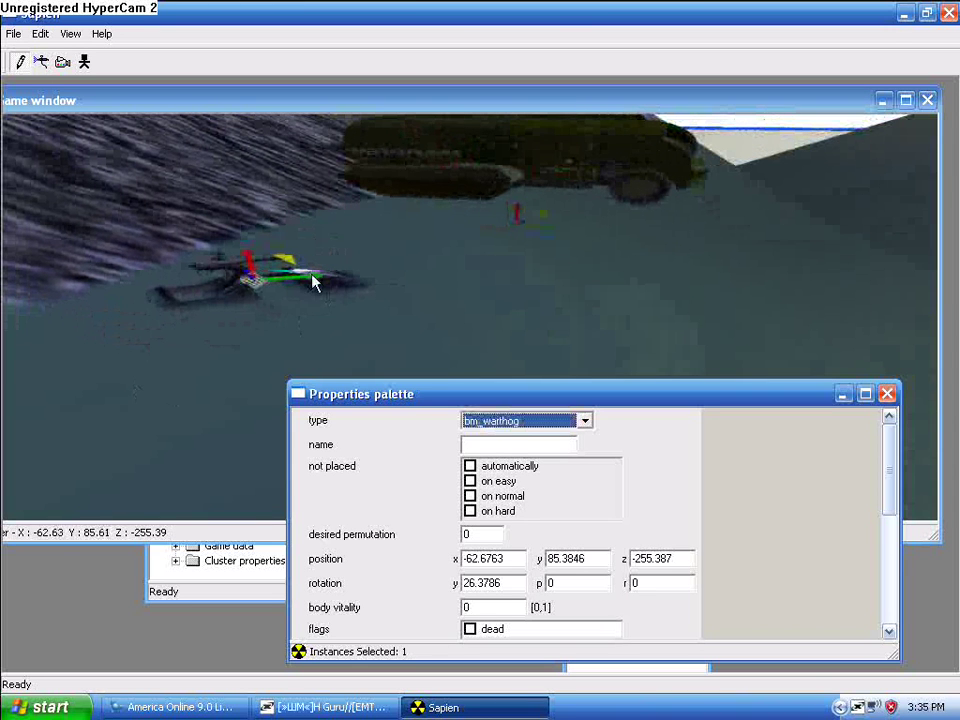
pyautogui.moveTo(250, 283); pyautogui.dragTo(410, 327)
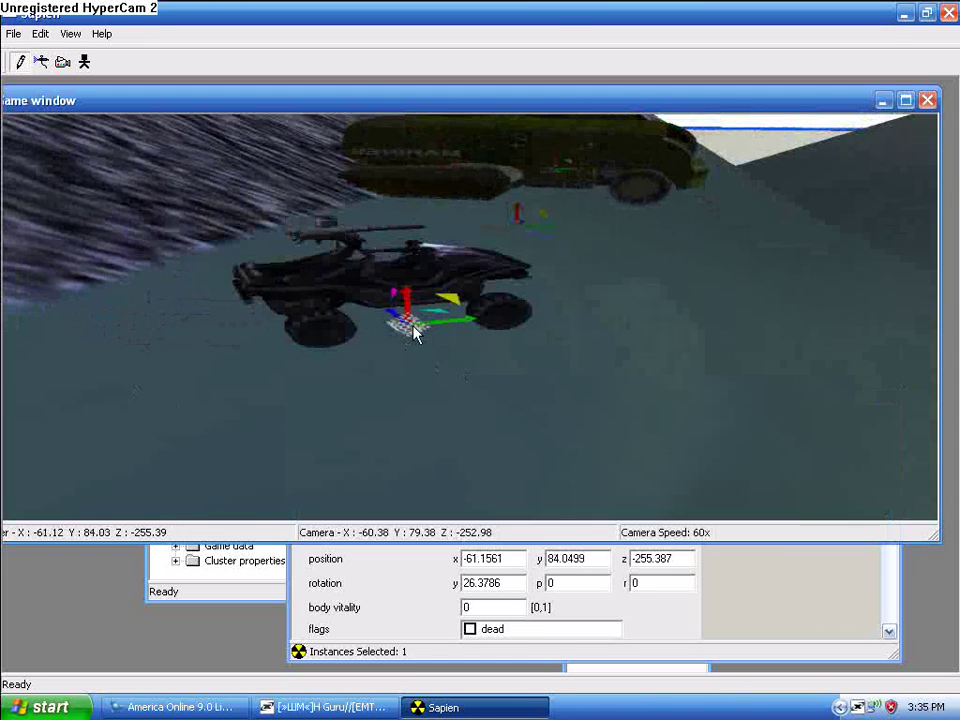
pyautogui.press('Delete')
# Step: Place a Marines vehicle as a second test instance on the water in front of the parked row and remove it again
pyautogui.rightClick(428, 347)
pyautogui.moveTo(428, 347); pyautogui.dragTo(428, 347, button='middle')
pyautogui.press('s')
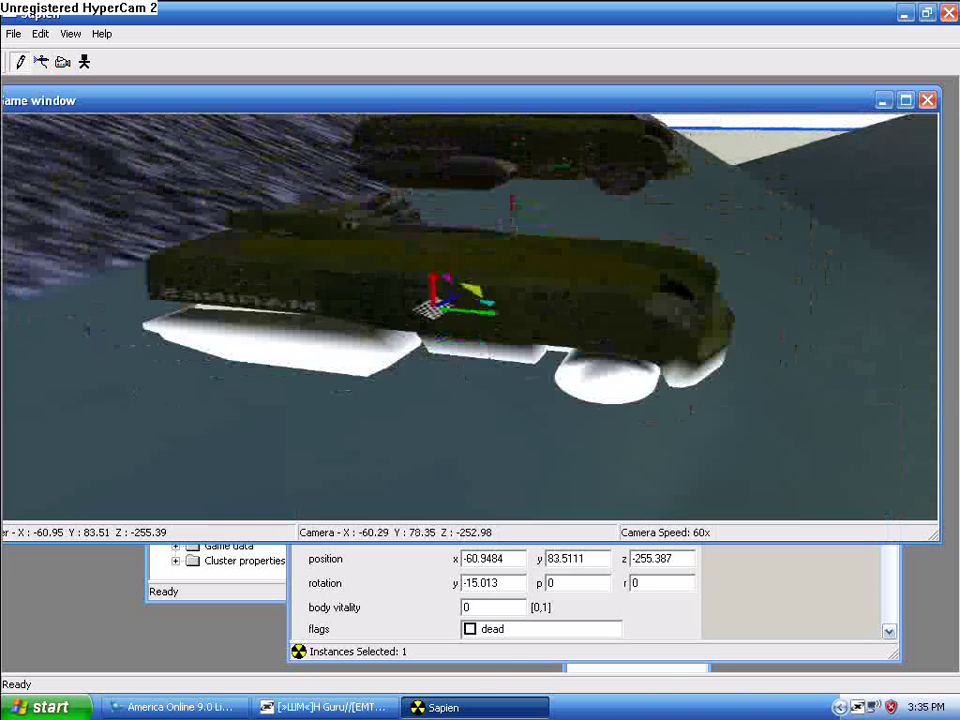
pyautogui.press('s')
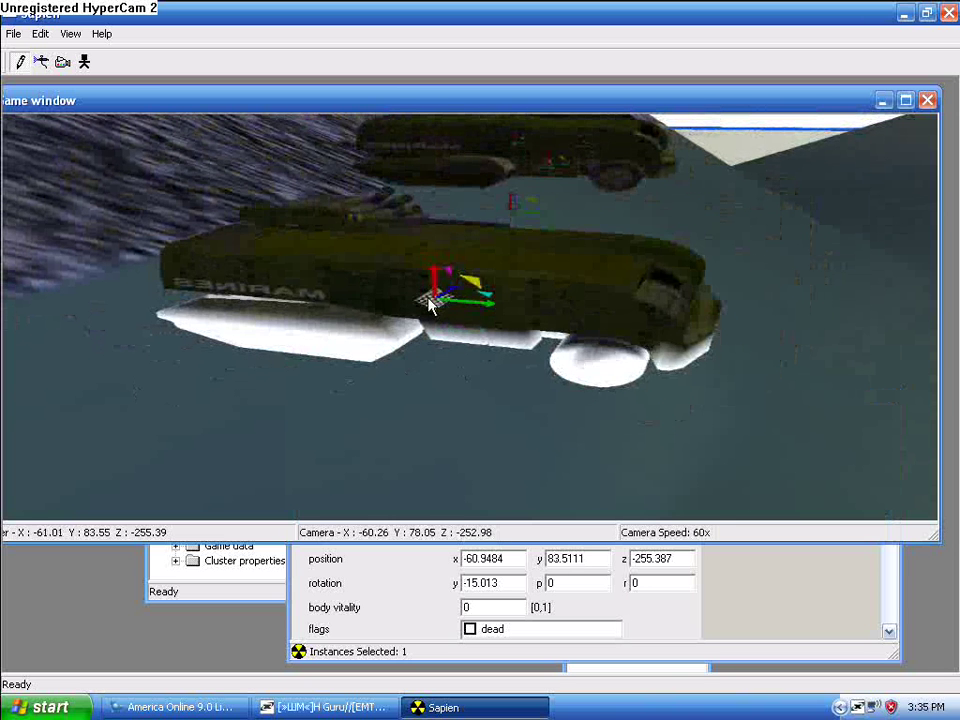
pyautogui.click(247, 574)
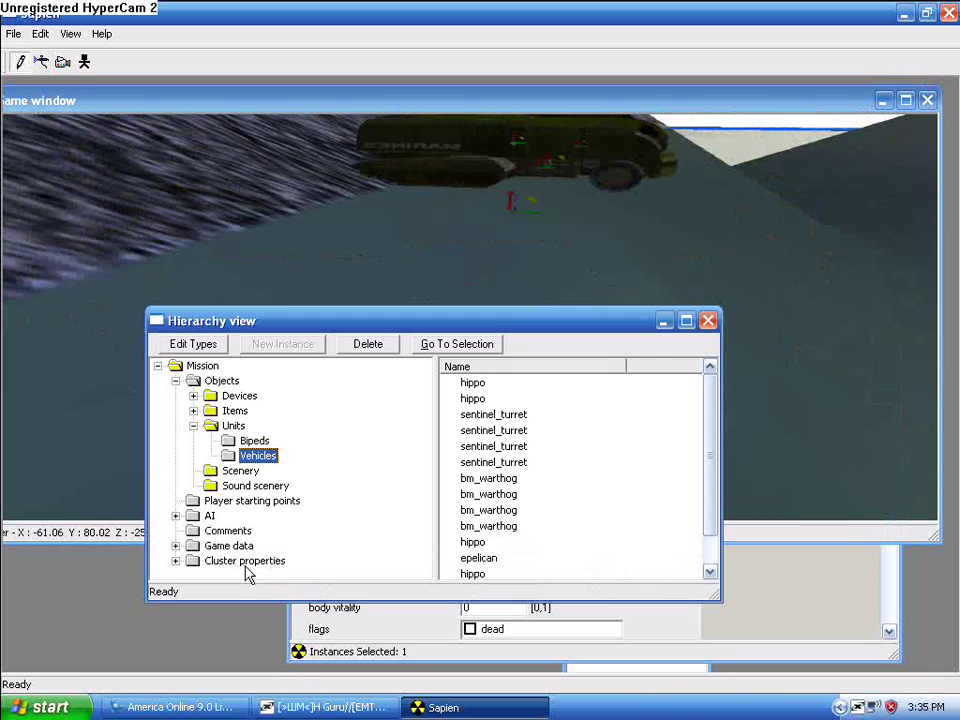
pyautogui.click(204, 366)
# Step: Fly the camera along the row of Marines vehicles to examine how they rest on the water's collision plane, ending high above the beach
pyautogui.moveTo(507, 192); pyautogui.dragTo(507, 192, button='middle')
pyautogui.press('w')
pyautogui.press('f')
pyautogui.press('d')
pyautogui.press('r')
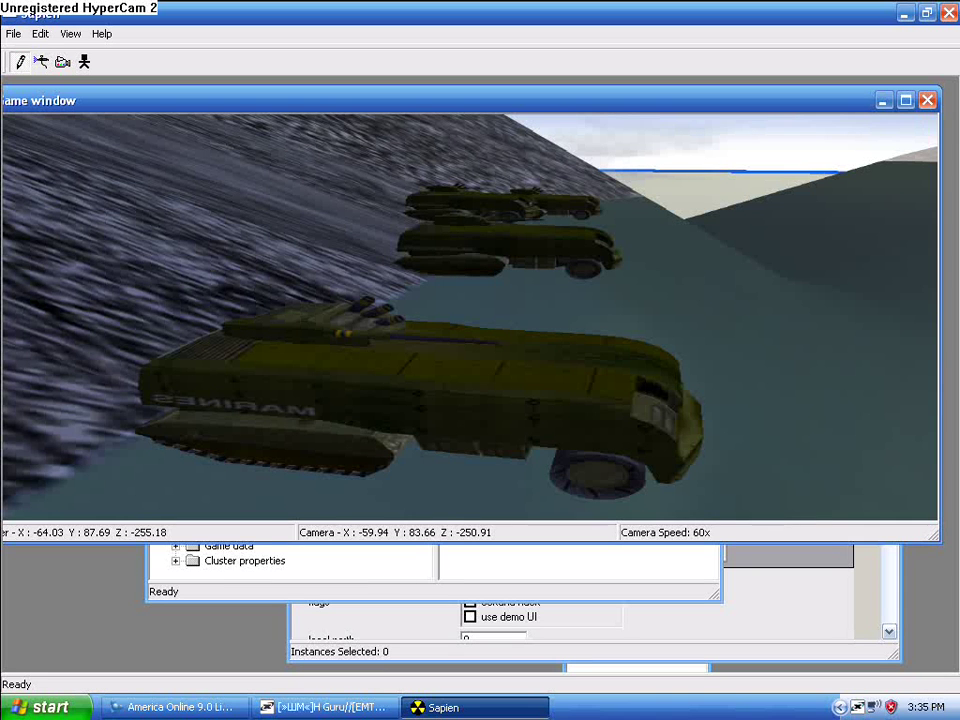
pyautogui.press('s')
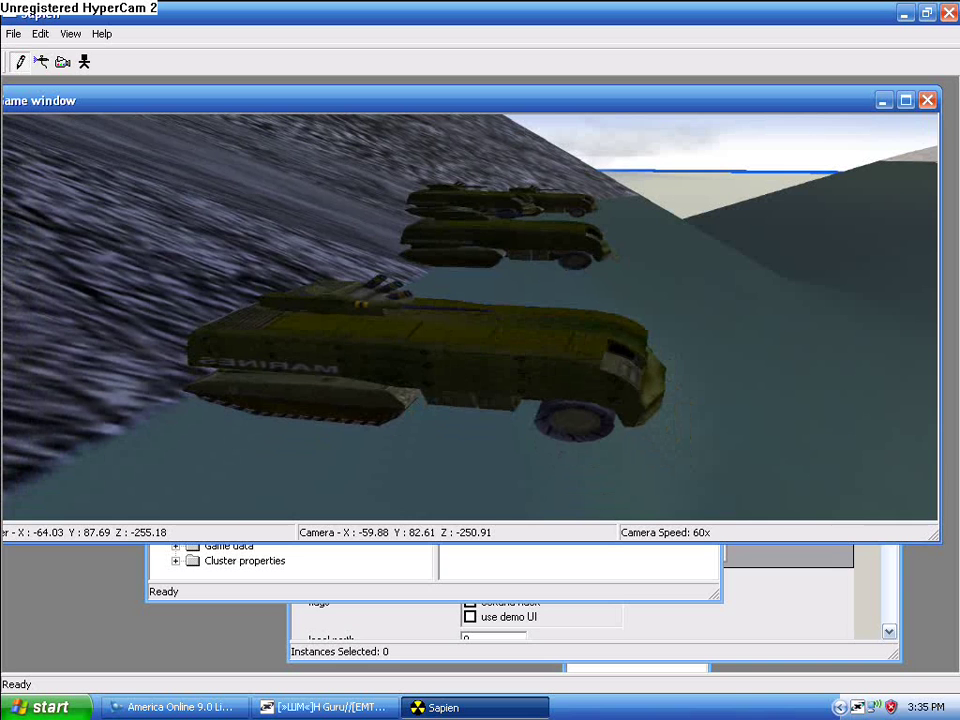
pyautogui.press('s')
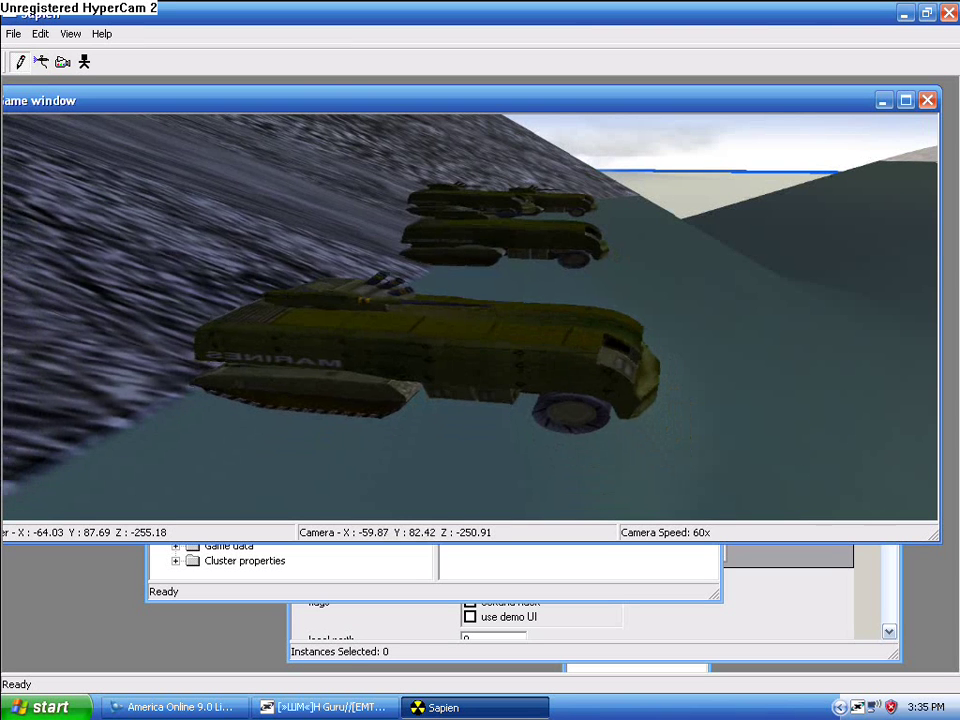
pyautogui.press('w')
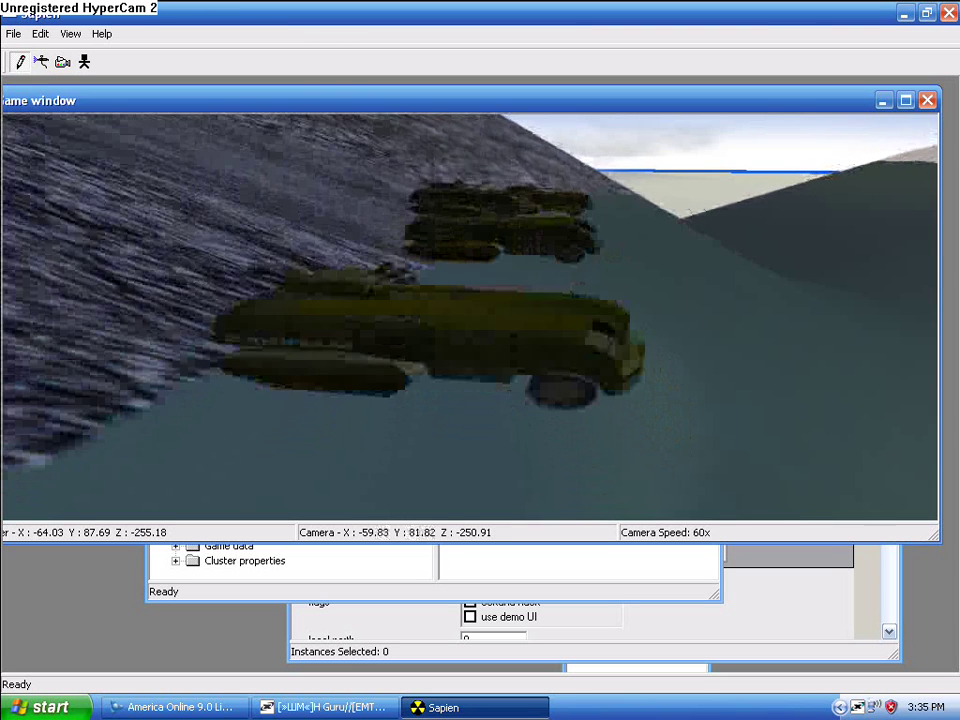
pyautogui.press('w')
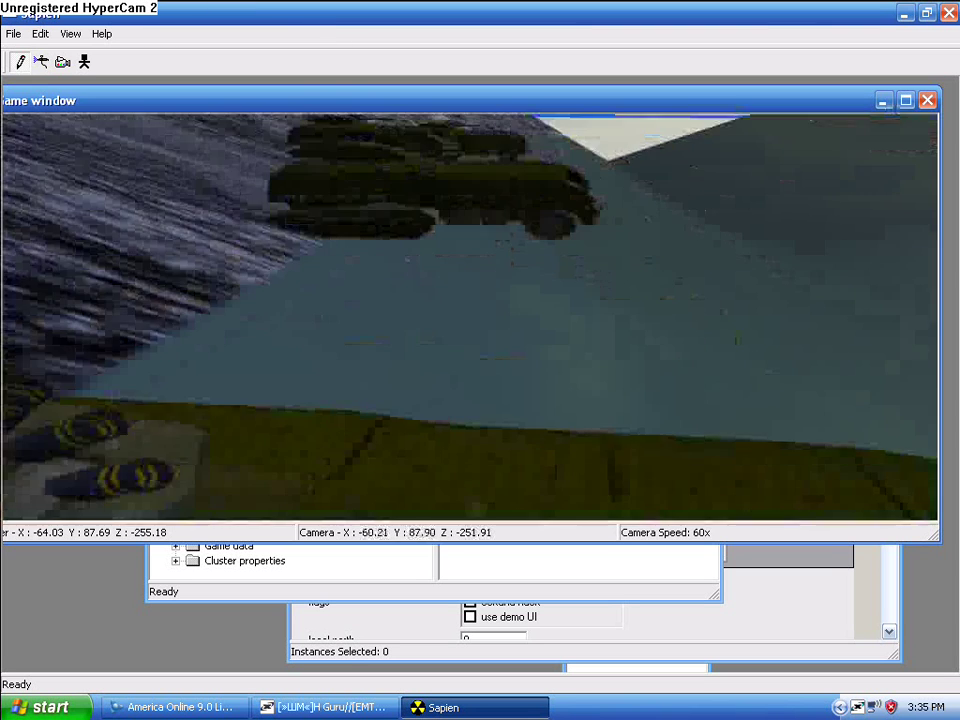
pyautogui.press('w')
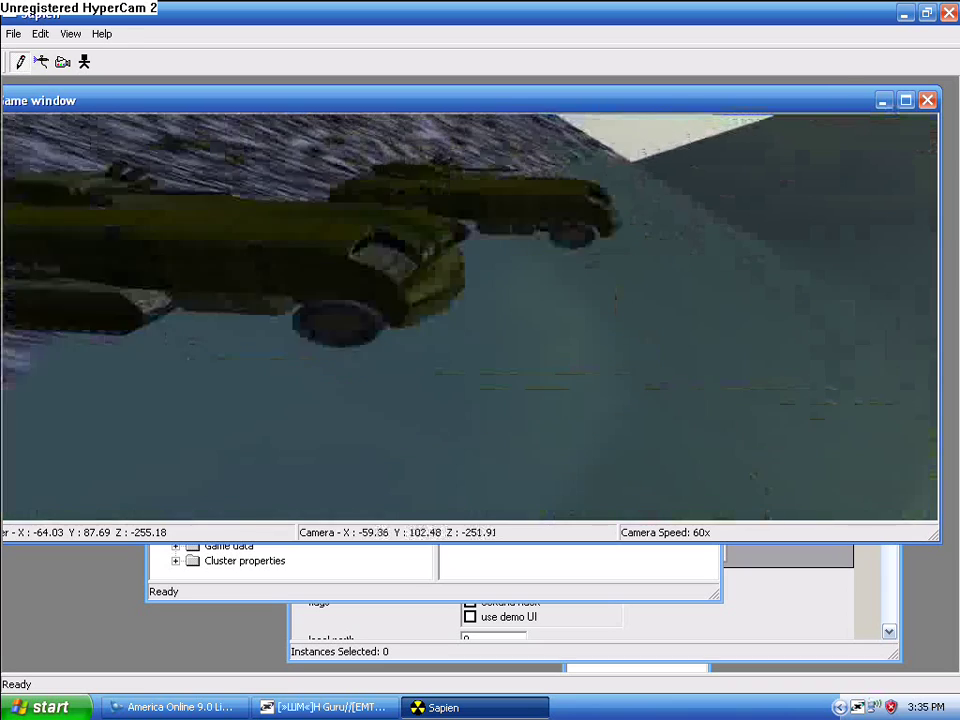
pyautogui.press('d')
pyautogui.press('s')
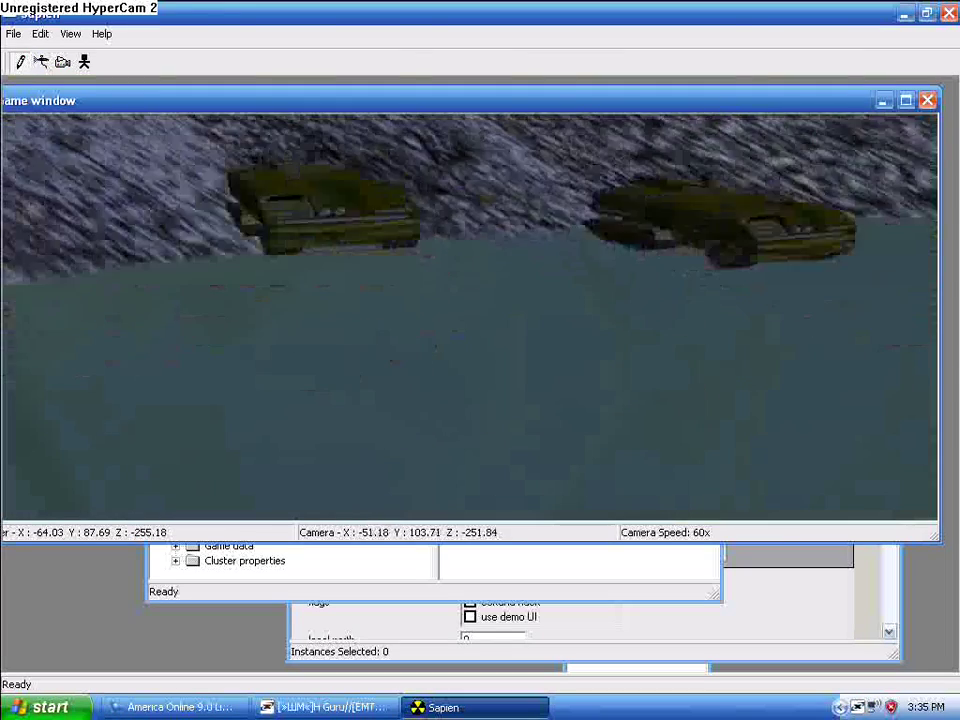
pyautogui.press('r')
pyautogui.press('r')
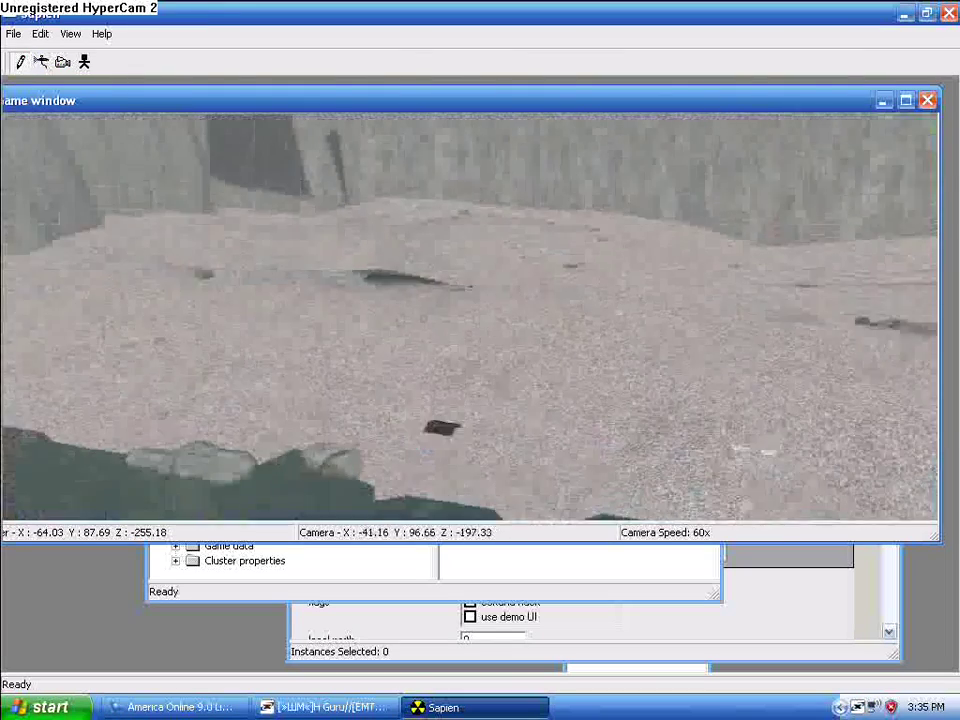